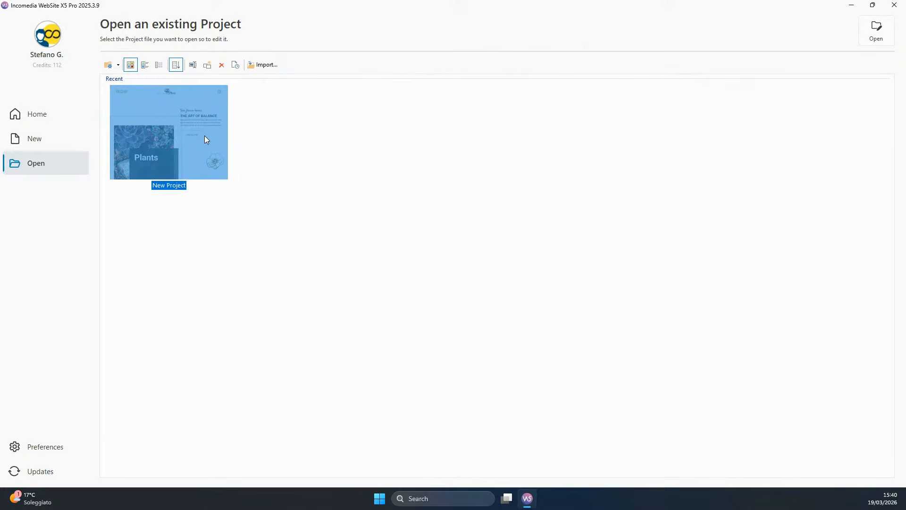
Open the New Project file and review its settings for uploading the website to the internet
double_click(201, 139)
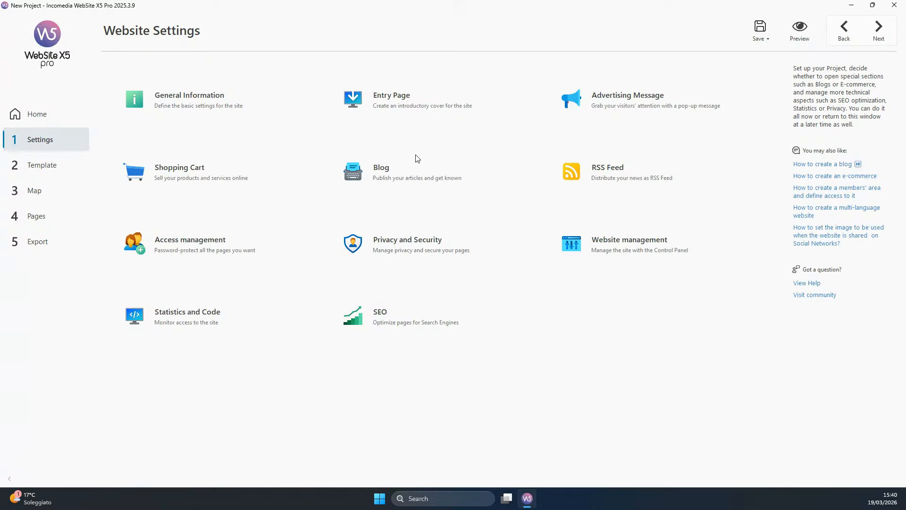
click(44, 250)
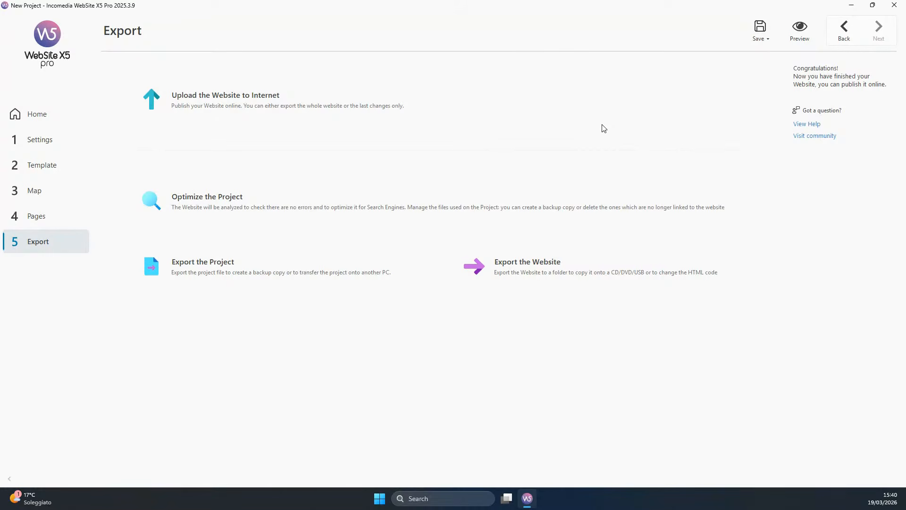
click(356, 77)
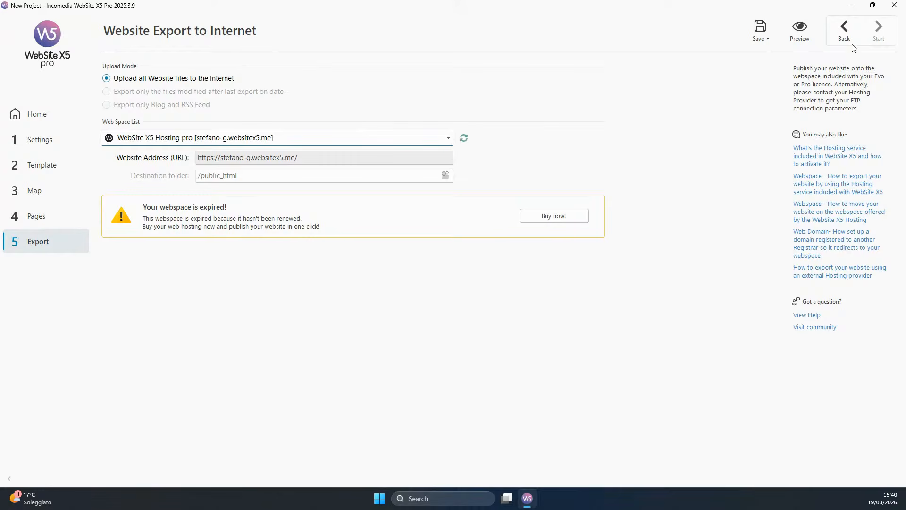
click(844, 28)
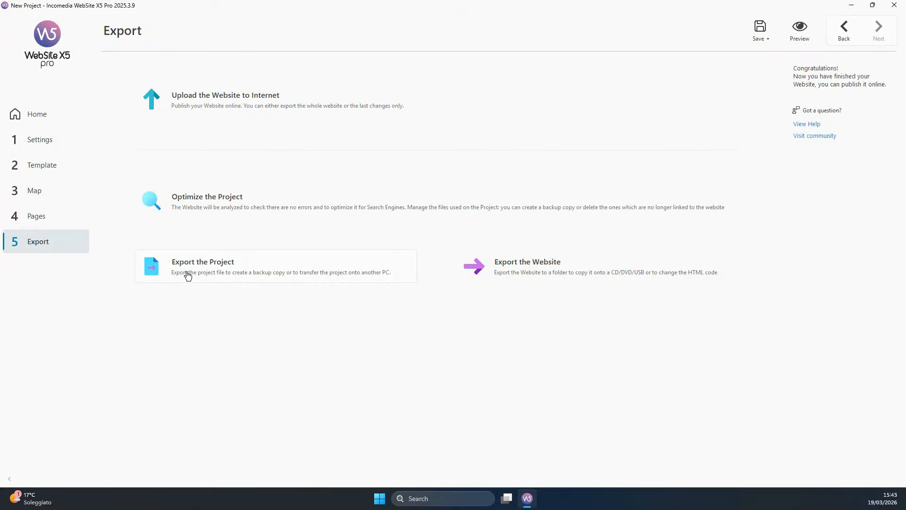
Examine the project export settings, focusing on the folder and file name in the destination path, without starting the export
click(238, 273)
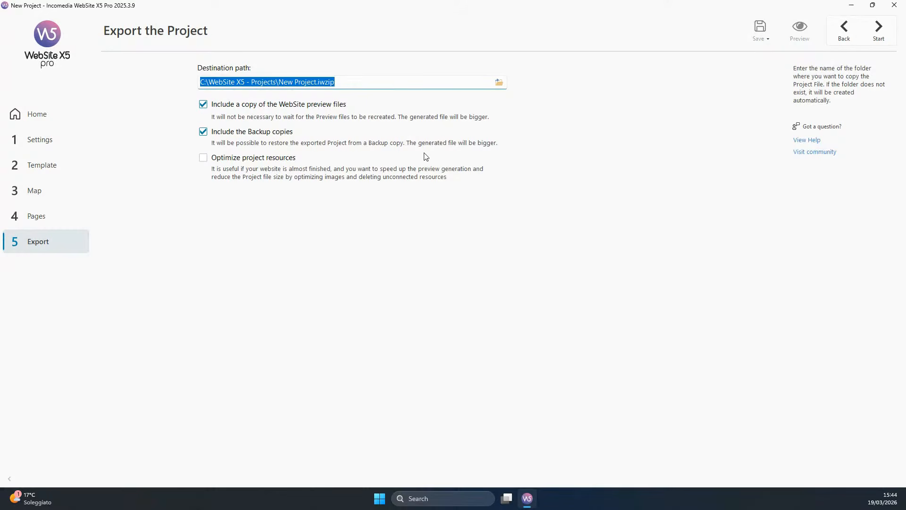
click(227, 82)
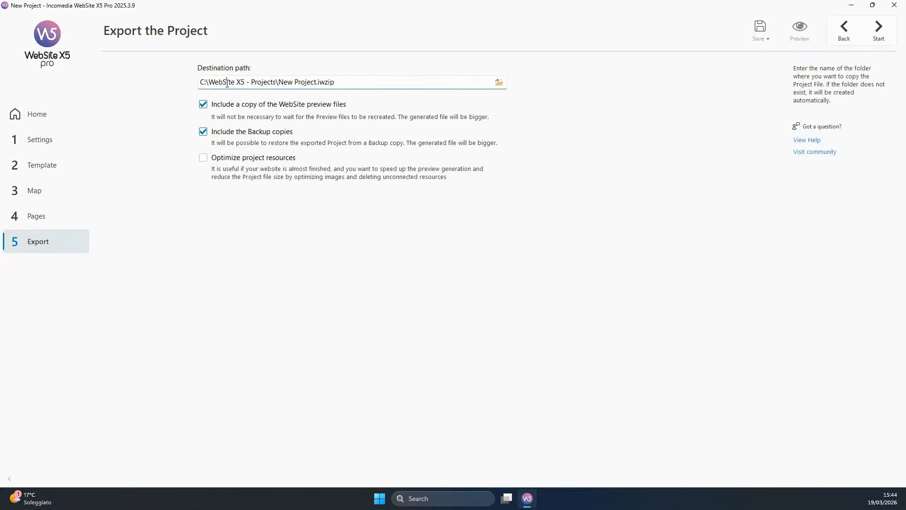
drag(280, 82, 200, 83)
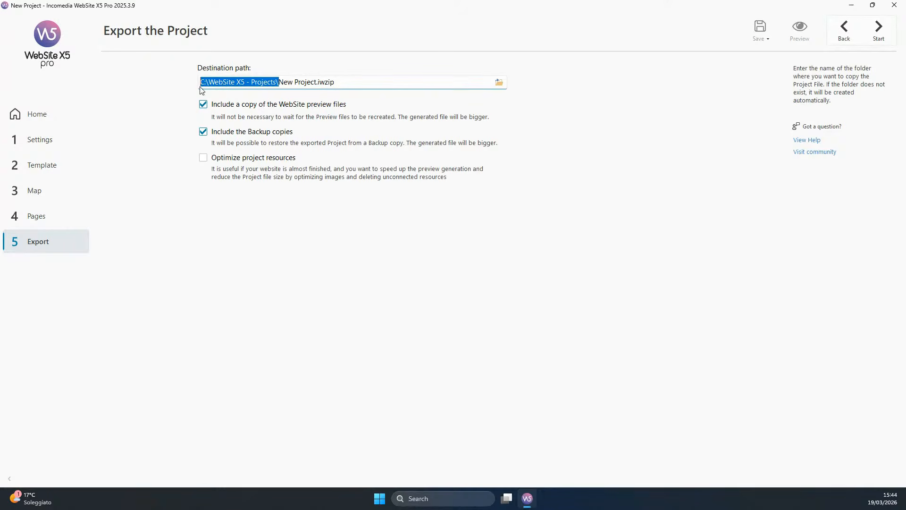
click(277, 82)
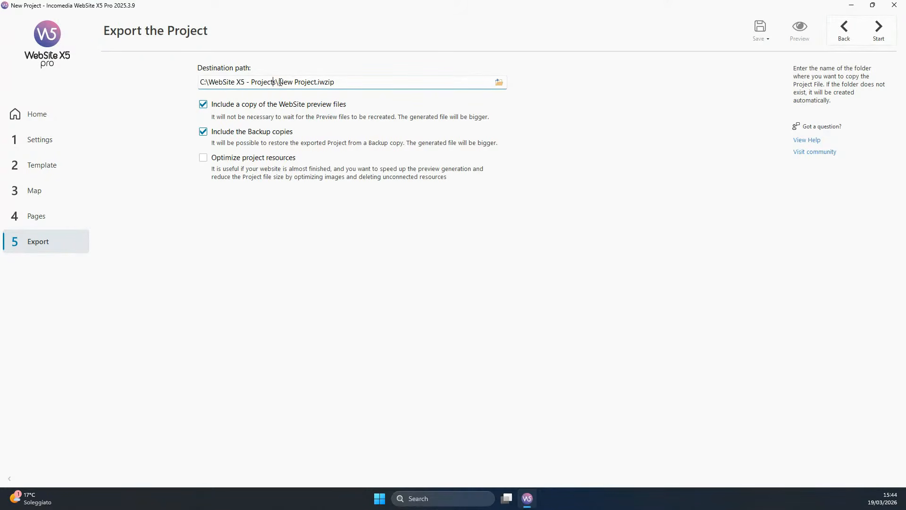
drag(278, 82, 343, 83)
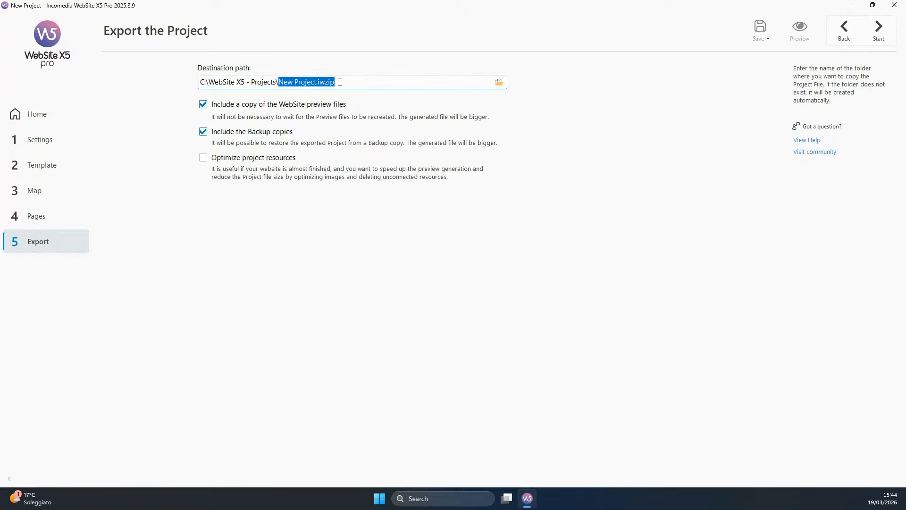
click(341, 82)
drag(316, 83, 341, 82)
click(338, 83)
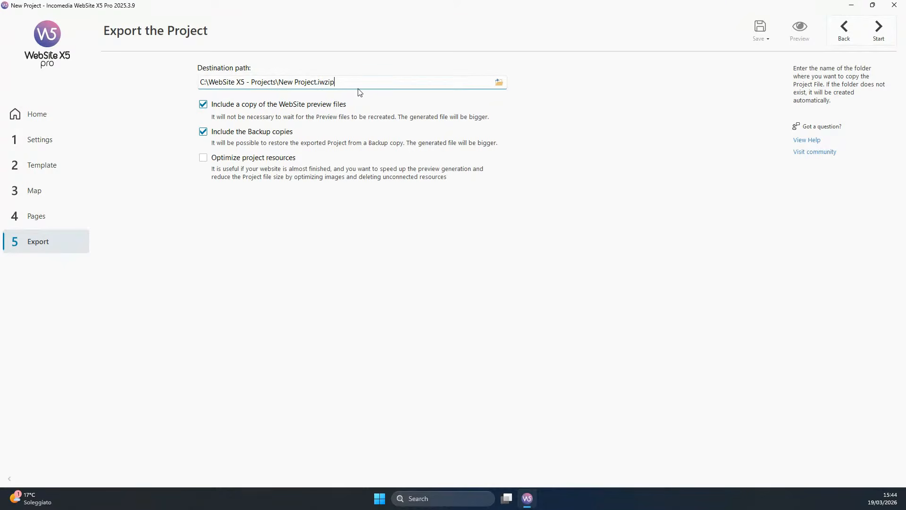
drag(337, 82, 279, 82)
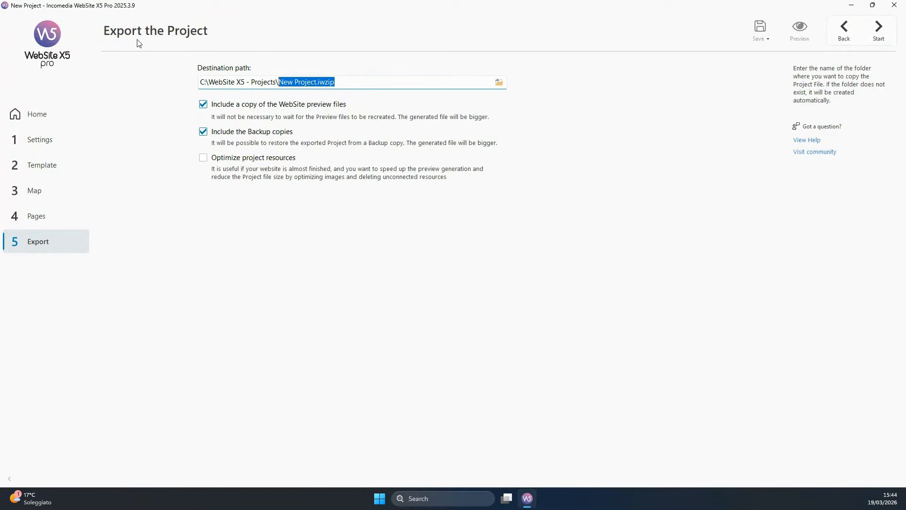
click(363, 81)
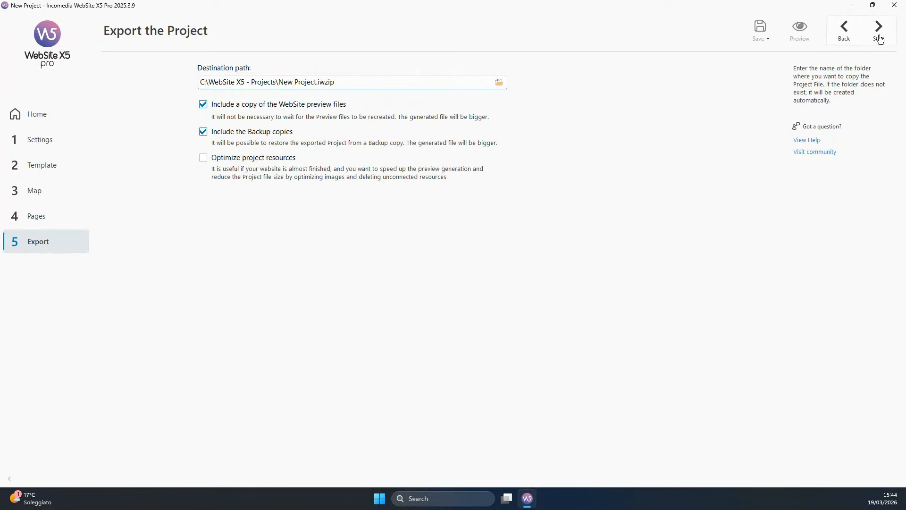
drag(364, 83, 336, 82)
click(281, 83)
drag(364, 85, 279, 84)
click(278, 84)
drag(364, 83, 334, 81)
click(284, 82)
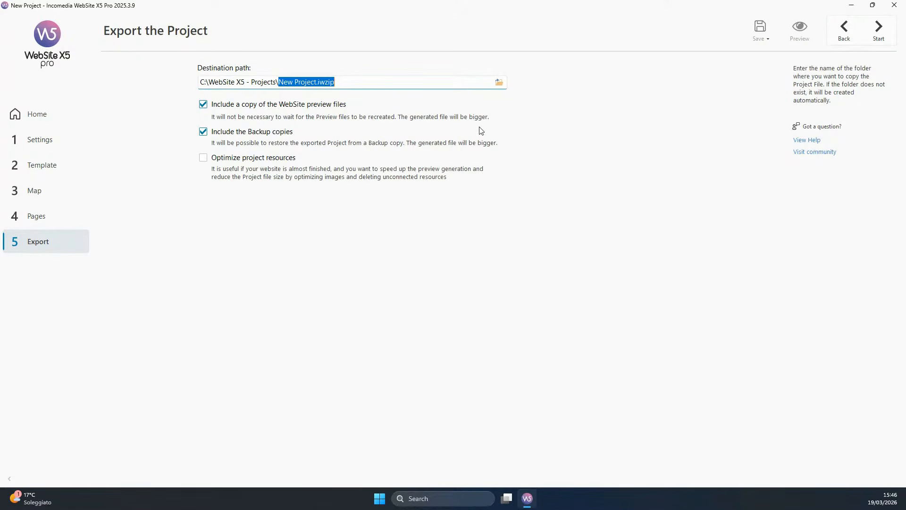
drag(335, 81, 279, 82)
drag(358, 83, 336, 82)
click(282, 83)
click(339, 82)
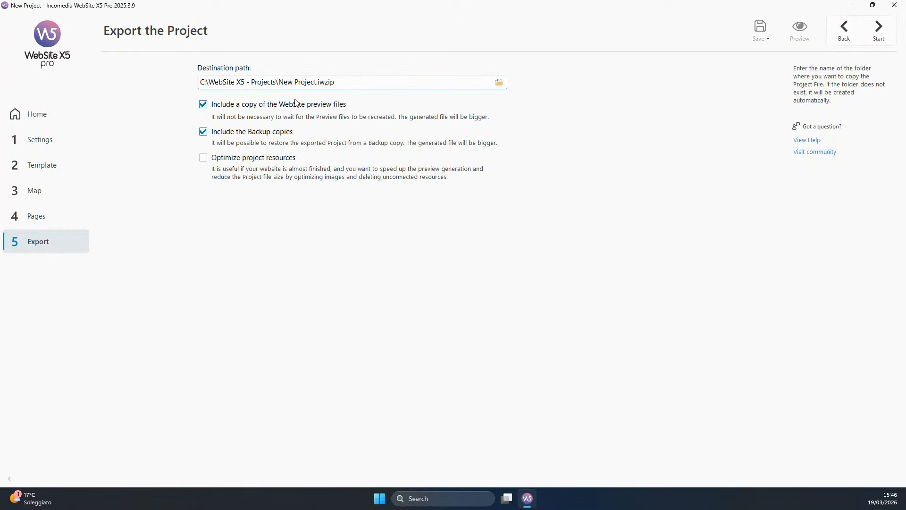
drag(279, 83, 343, 83)
click(340, 83)
drag(279, 83, 344, 83)
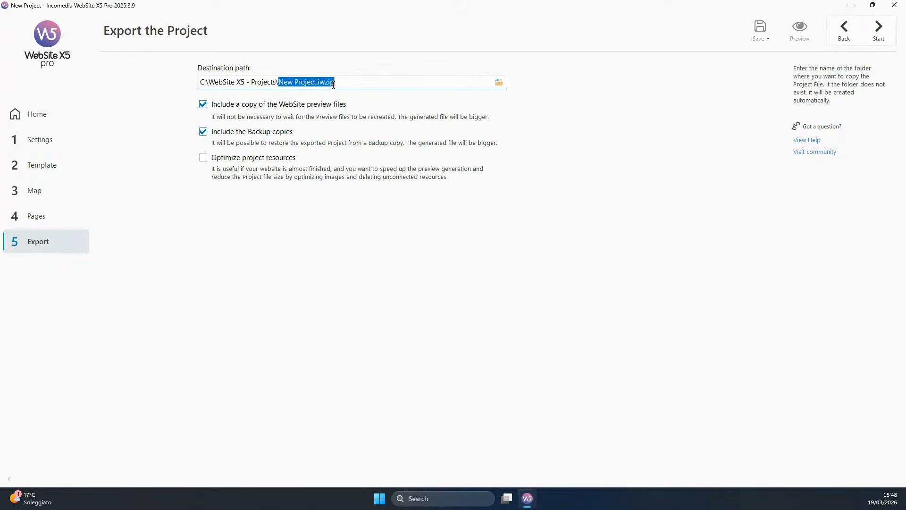
drag(348, 85, 281, 83)
click(838, 36)
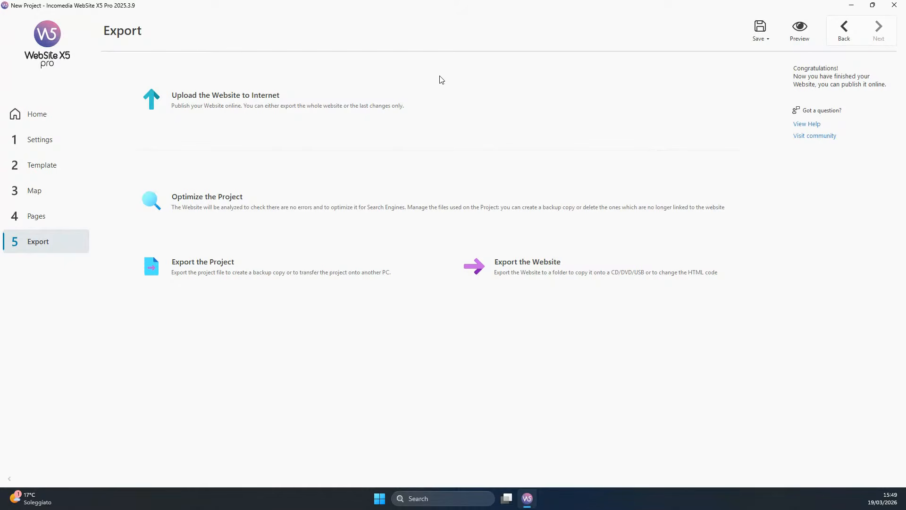
Add a new page directly after Plants in the sitemap
click(54, 193)
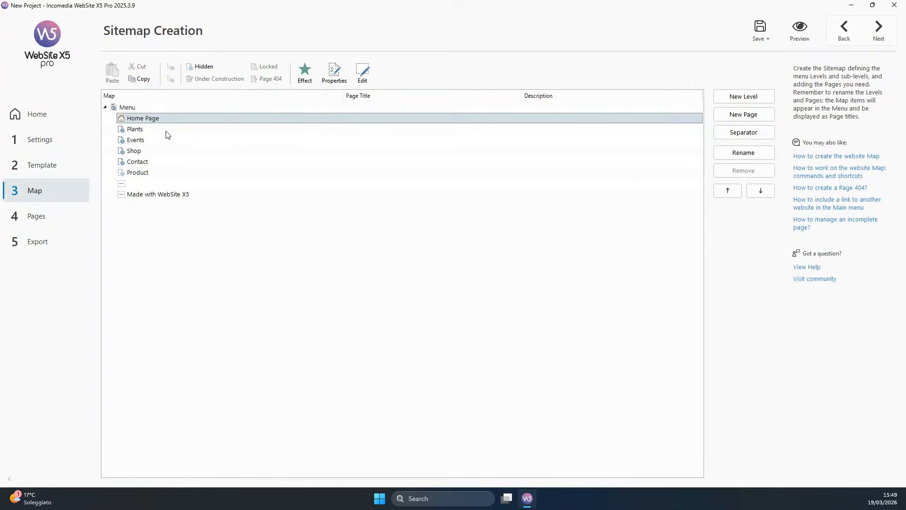
click(169, 140)
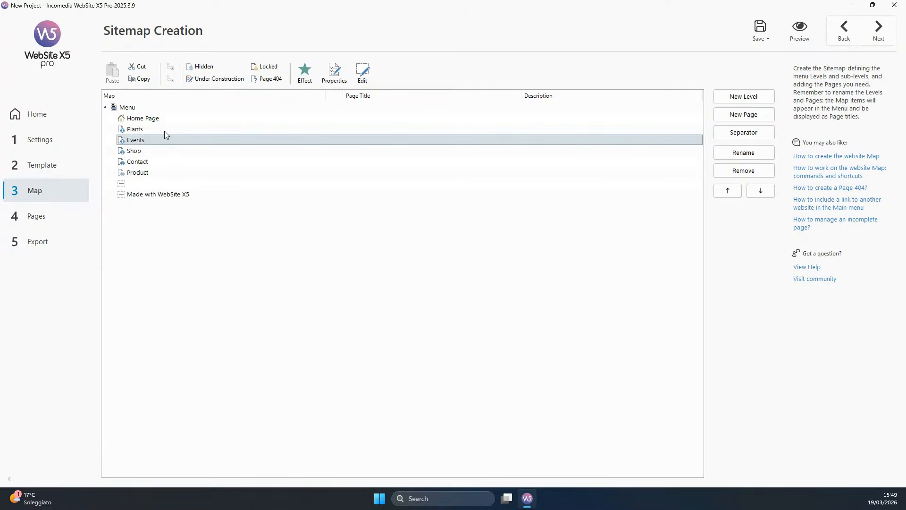
click(164, 132)
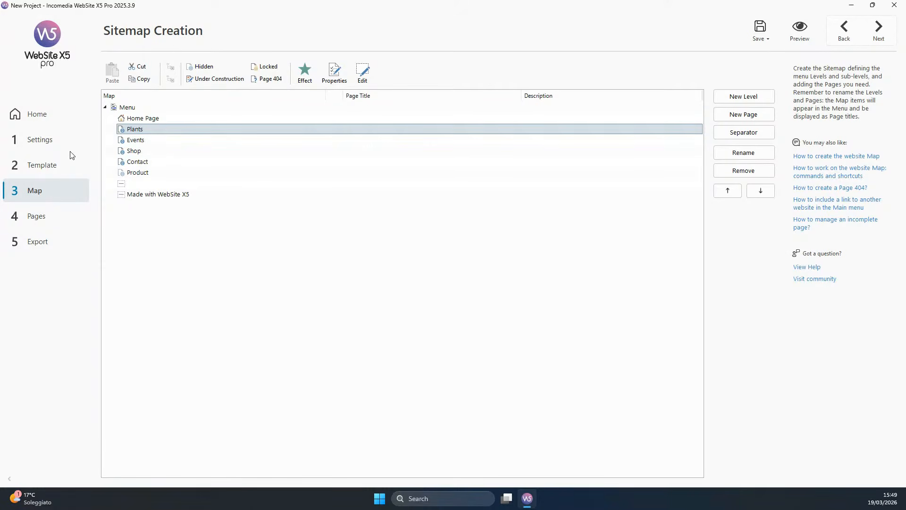
click(744, 114)
Place a Text object across all four cells of the new page and enter "Test" as its content
double_click(354, 142)
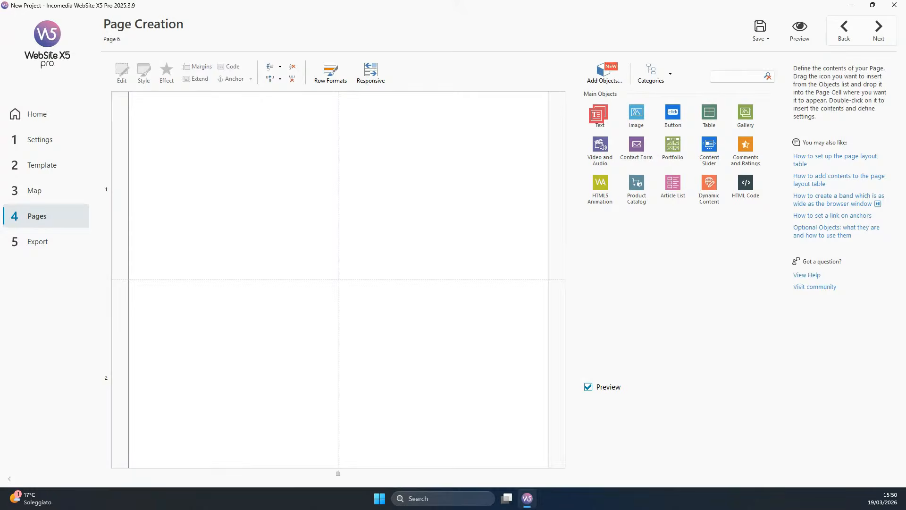
drag(597, 114, 344, 255)
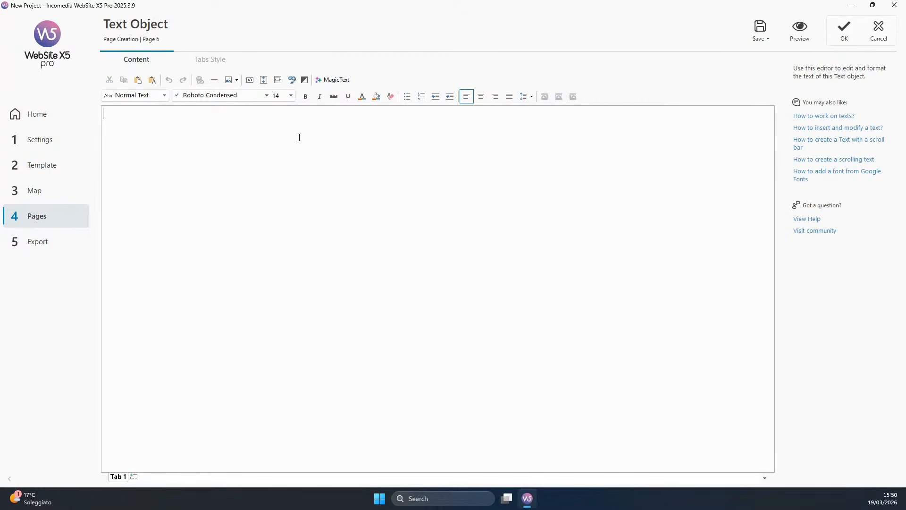
text(Test)
click(845, 38)
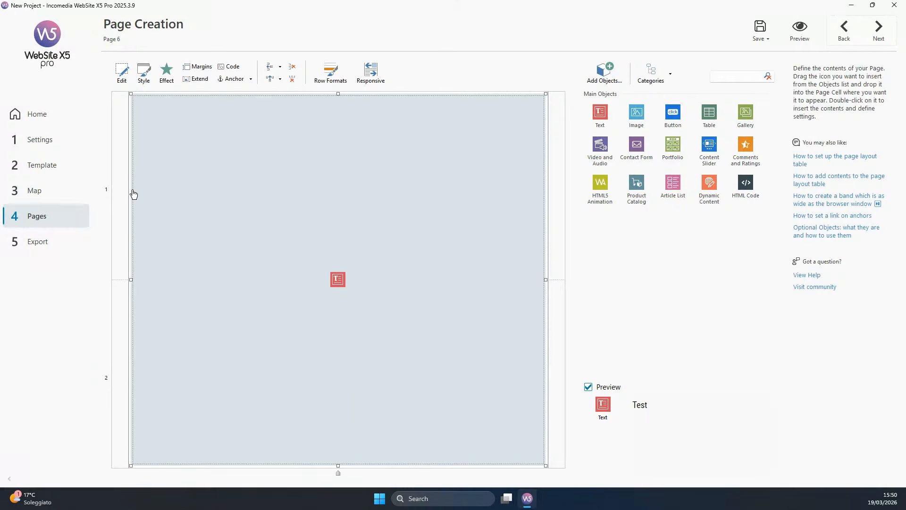
Leave the project for the Home screen, saving the changes
click(43, 190)
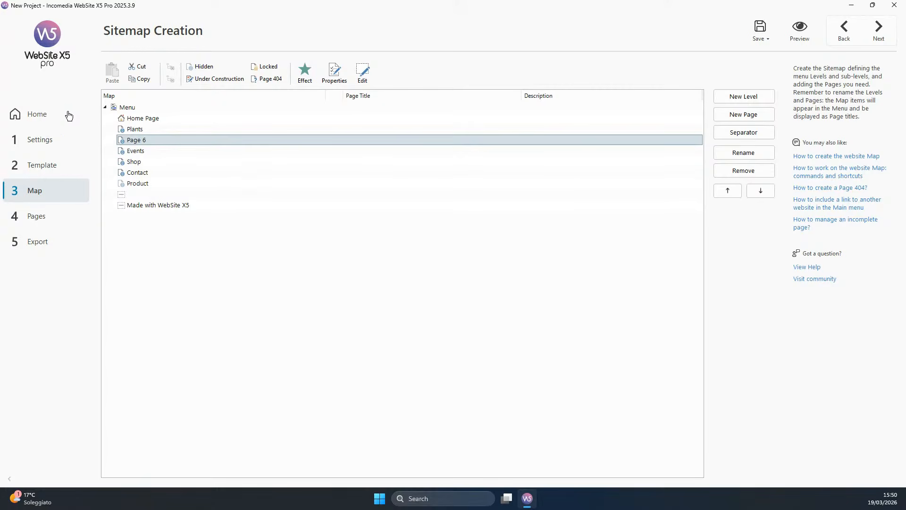
click(47, 115)
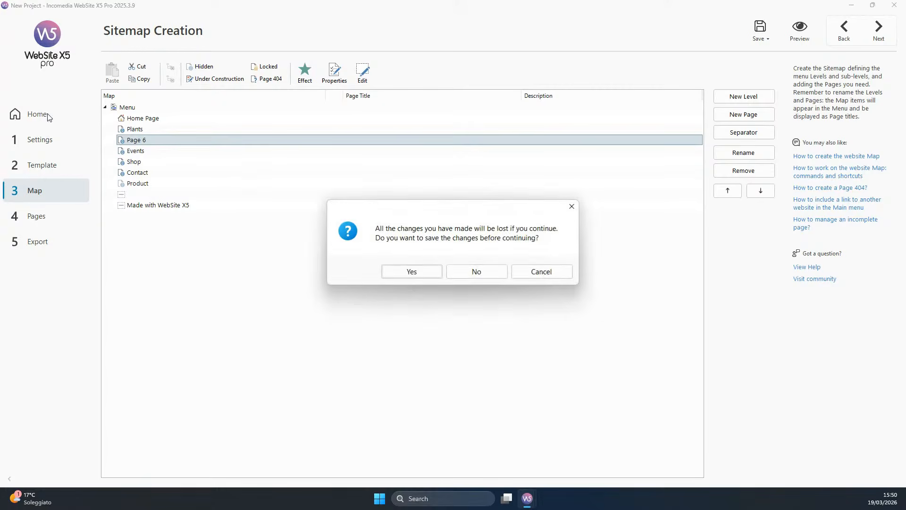
click(415, 273)
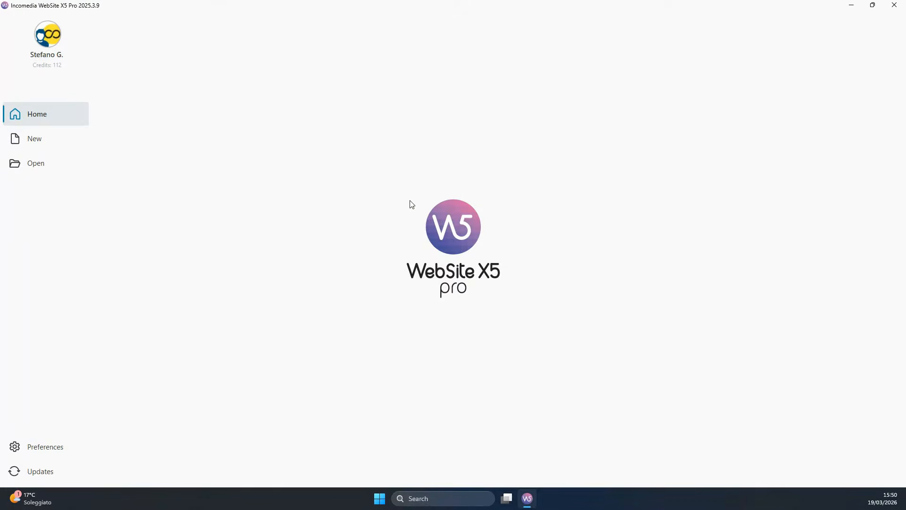
Create a new backup of New Project in Backup Management and name it "After page generation"
click(49, 171)
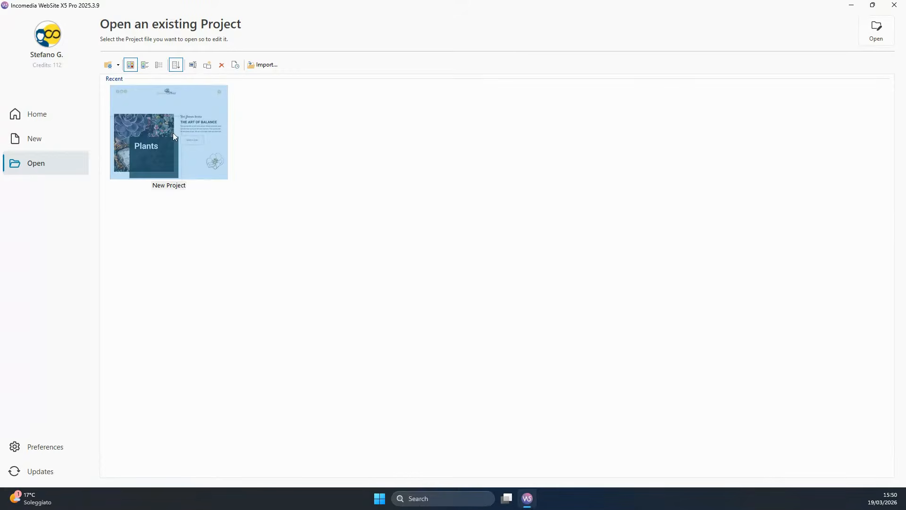
click(394, 167)
click(203, 166)
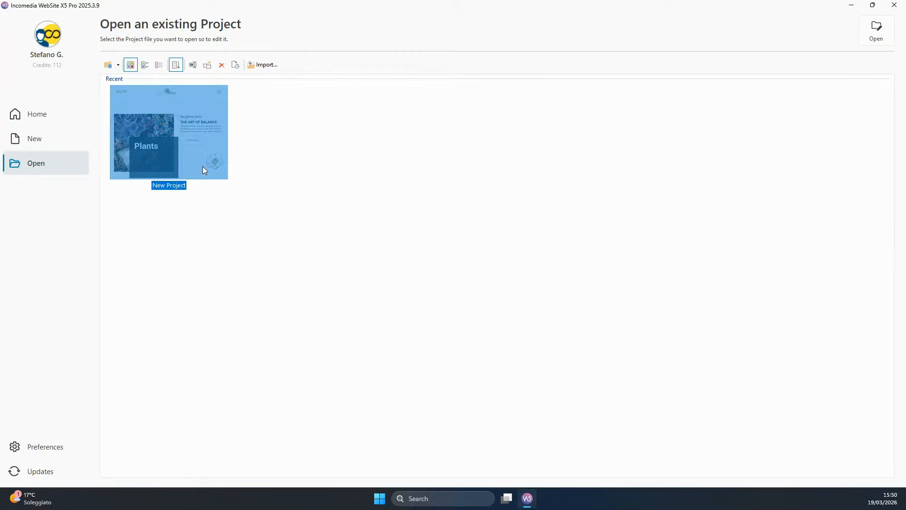
click(237, 69)
drag(425, 119, 488, 114)
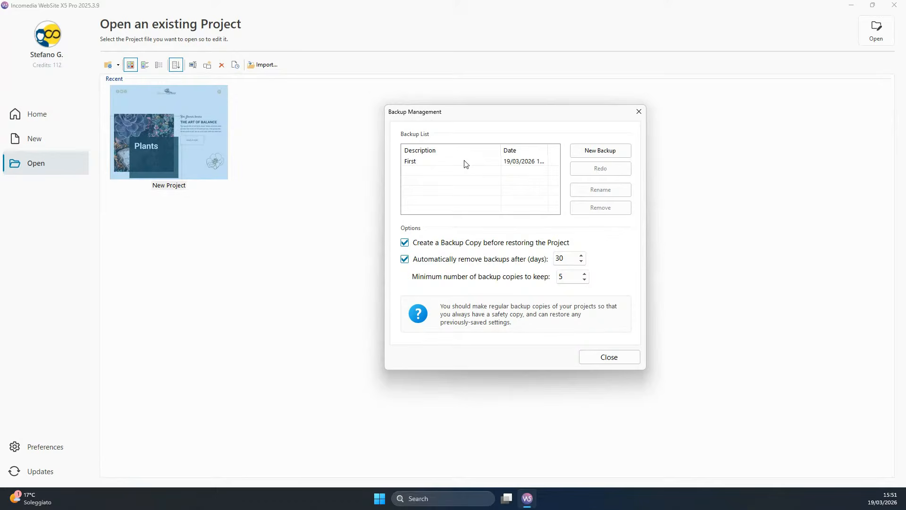
click(585, 156)
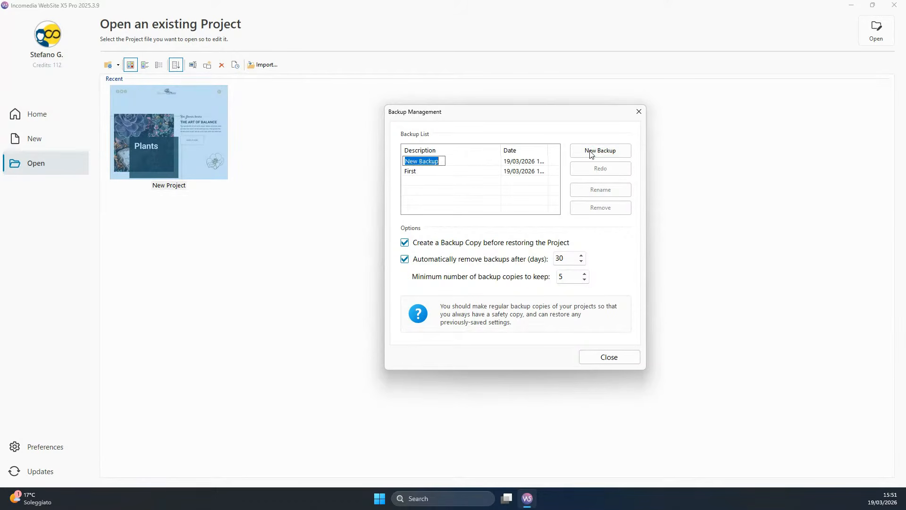
text(After page generation)
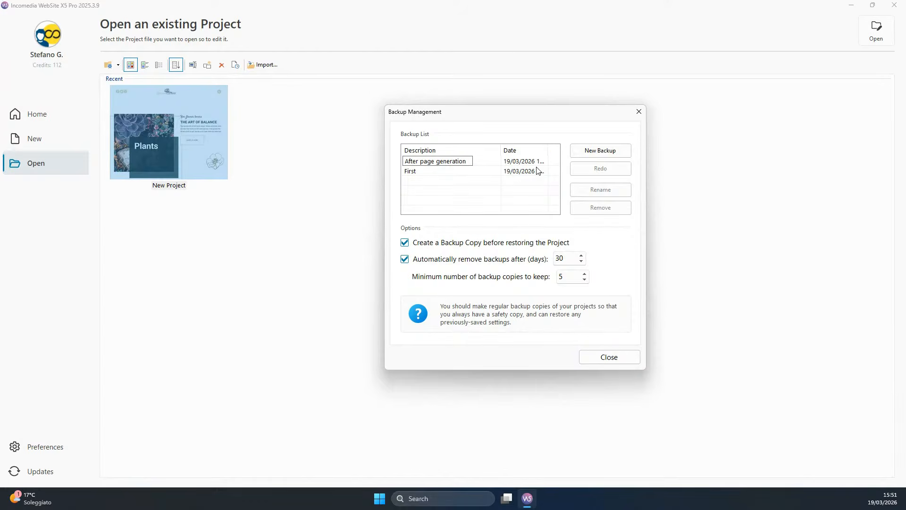
click(530, 193)
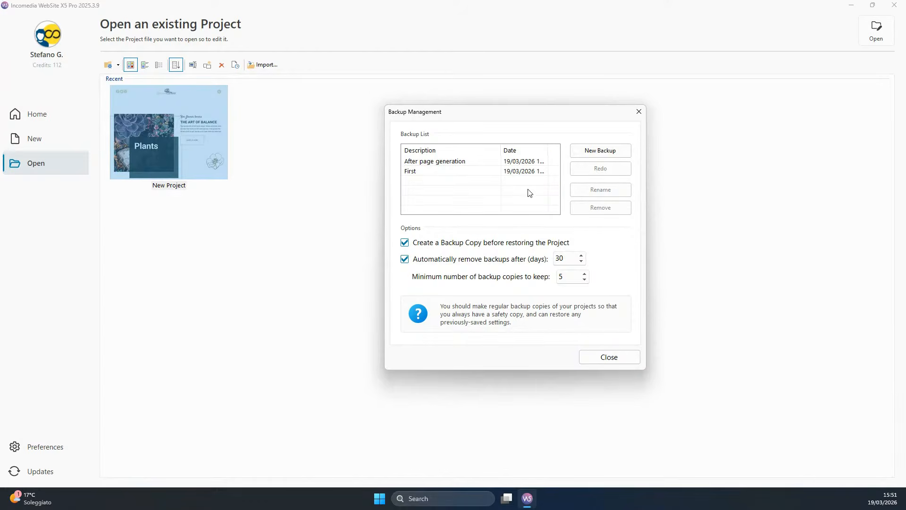
Restore New Project from the "First" backup copy and acknowledge the restore
click(450, 172)
click(453, 162)
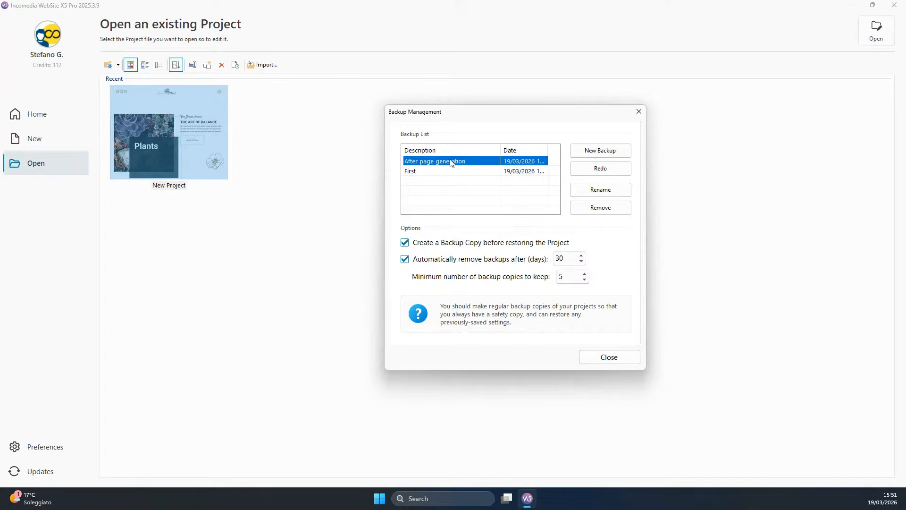
click(457, 172)
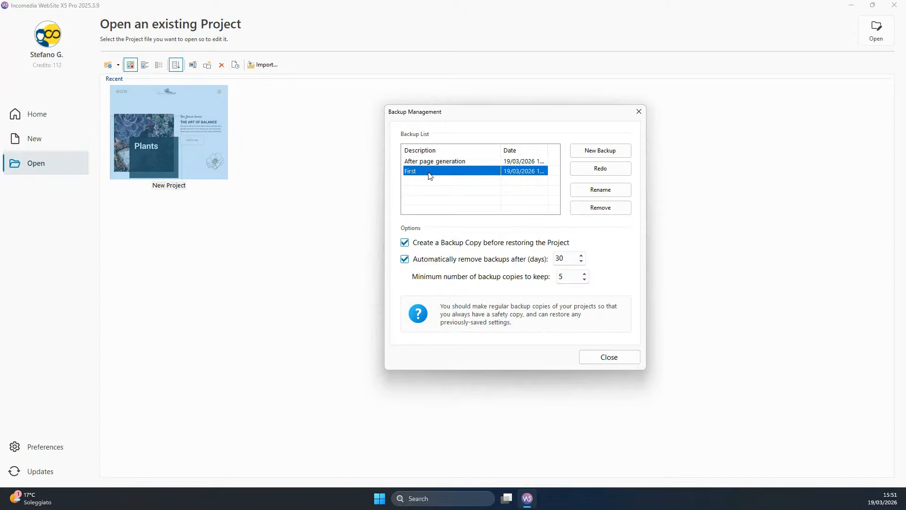
click(441, 162)
click(448, 172)
click(597, 173)
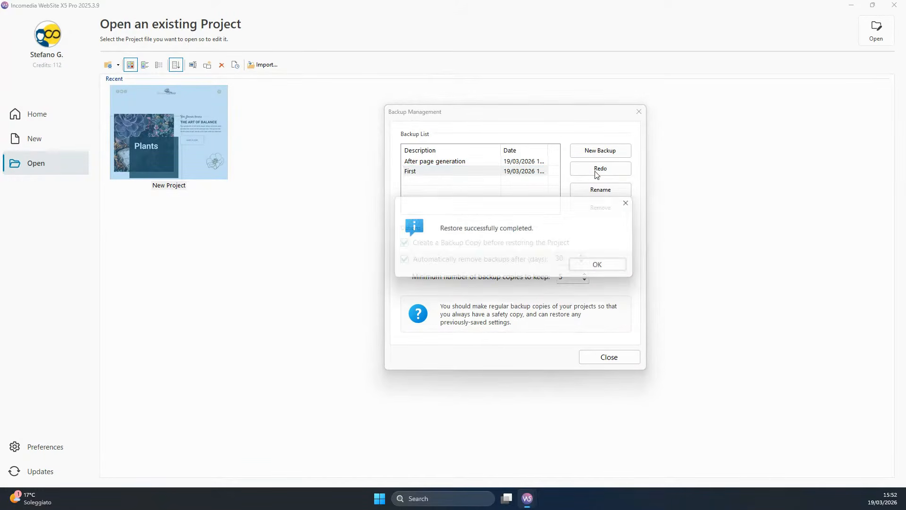
click(591, 273)
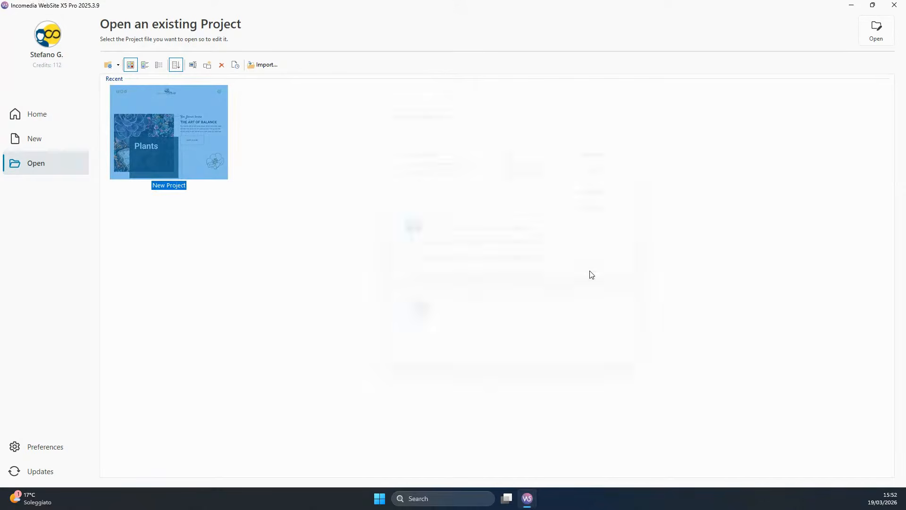
Open the restored New Project and check which pages its sitemap contains
double_click(211, 130)
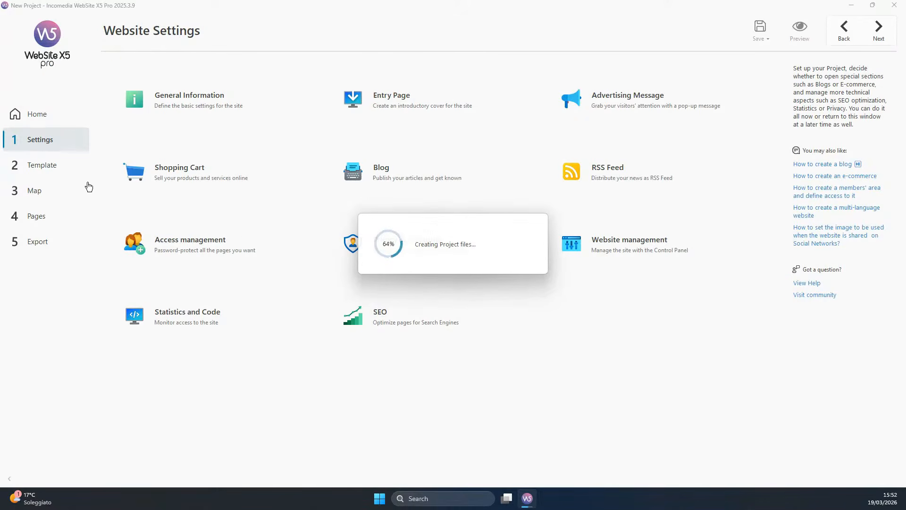
click(68, 191)
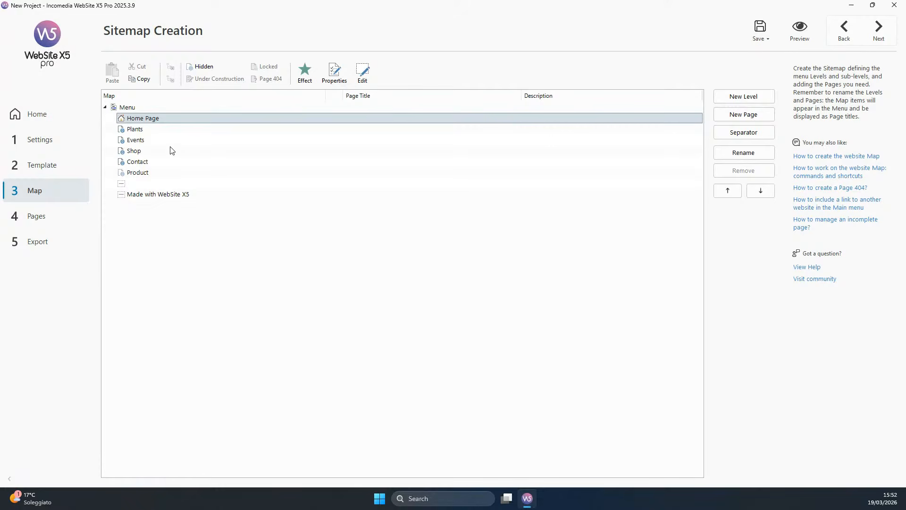
click(49, 143)
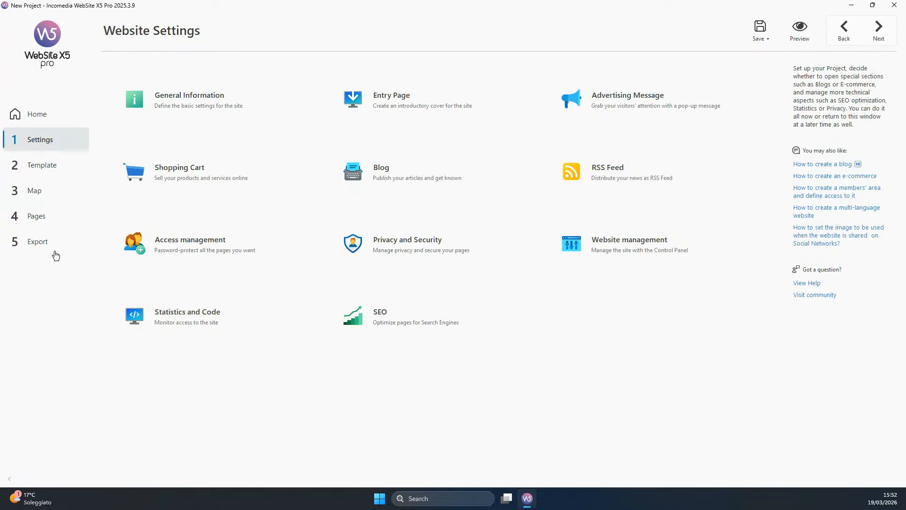
Run the project optimization analysis on New Project from the export options
click(40, 243)
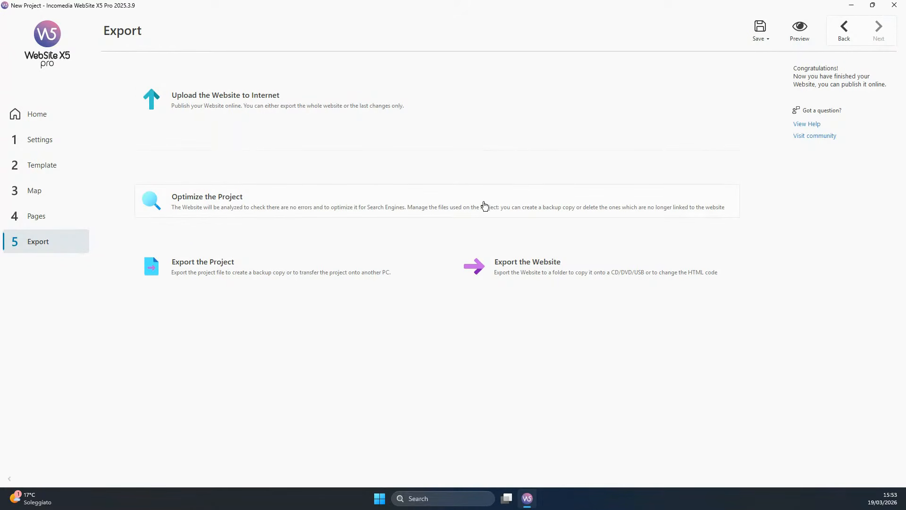
click(275, 206)
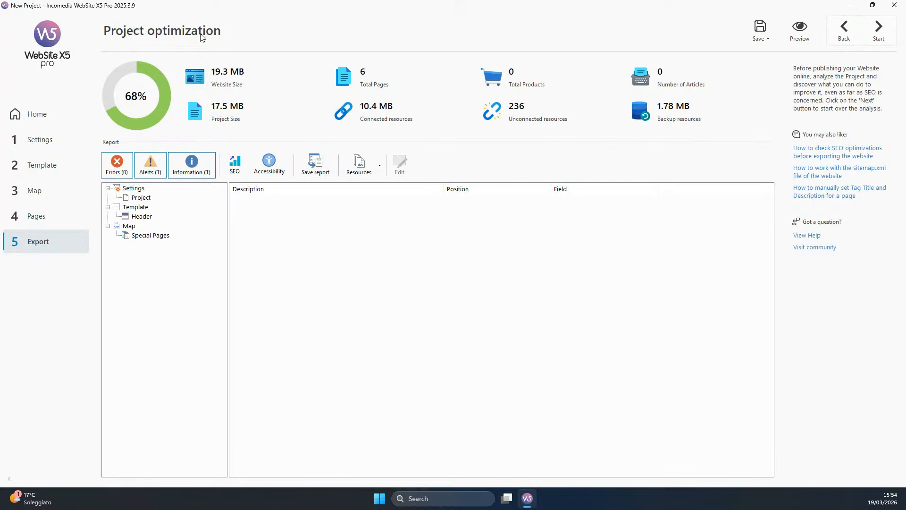
click(879, 29)
Examine the optimization report entries for Project, Header and Special Pages
click(142, 199)
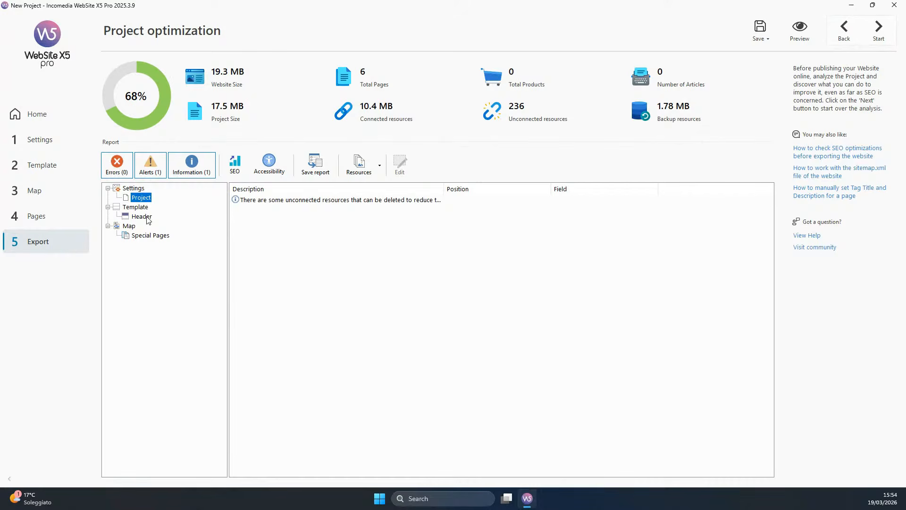
click(147, 217)
click(155, 237)
click(146, 219)
click(147, 200)
click(152, 239)
click(145, 217)
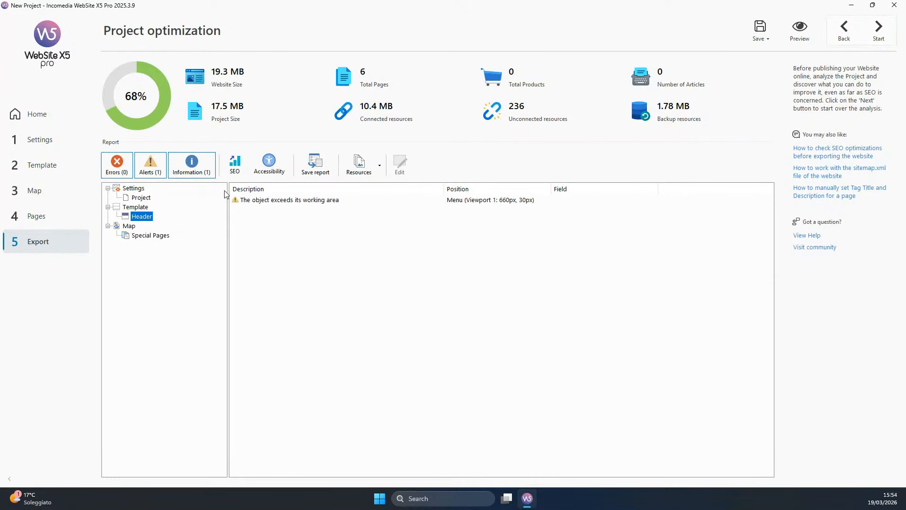
click(141, 200)
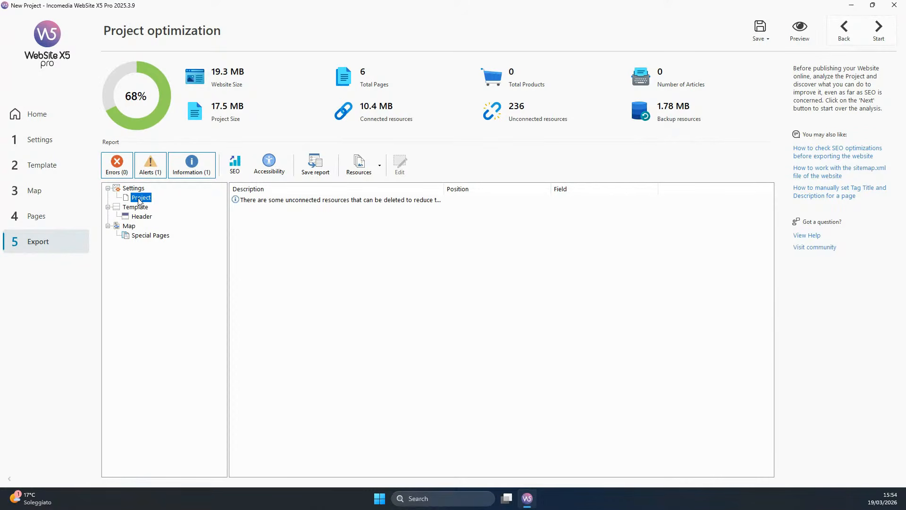
Review the optimization report's options for exporting connected or unconnected resources and deleting unconnected ones, and return to the export options
click(380, 168)
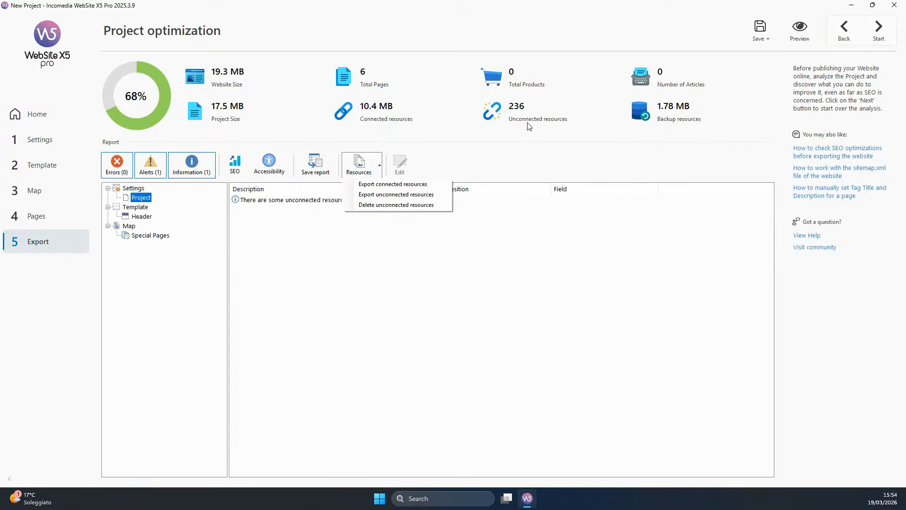
click(514, 117)
click(380, 166)
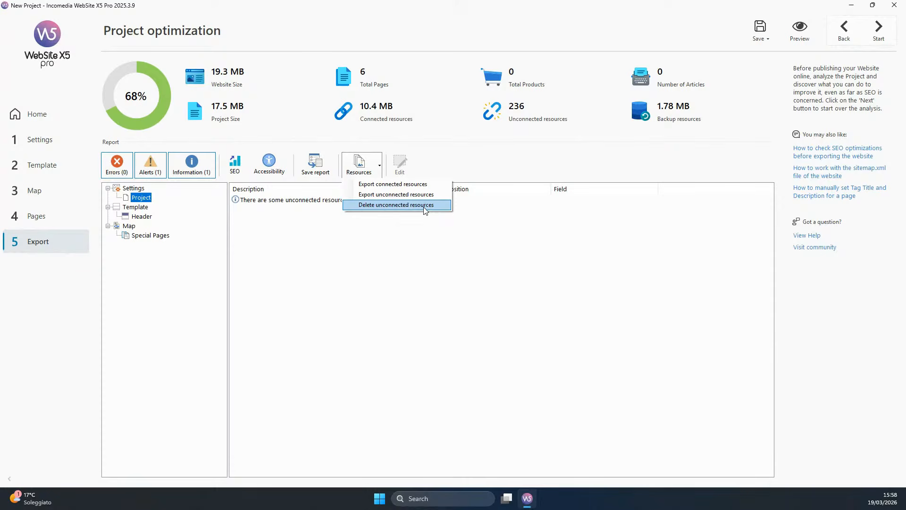
click(439, 207)
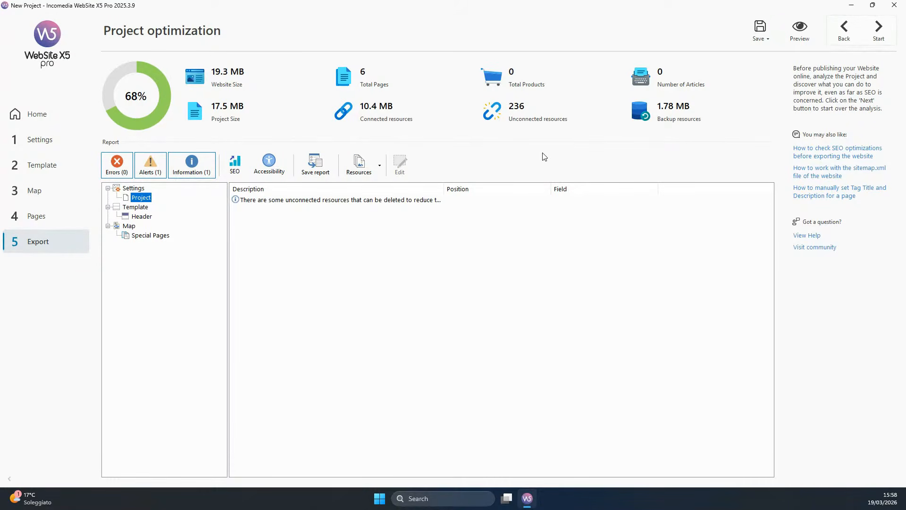
click(840, 37)
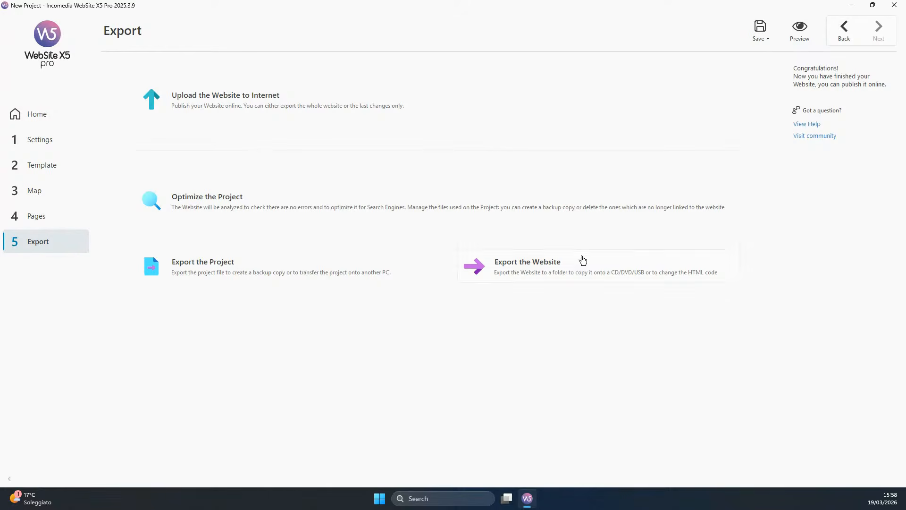
click(376, 210)
click(380, 166)
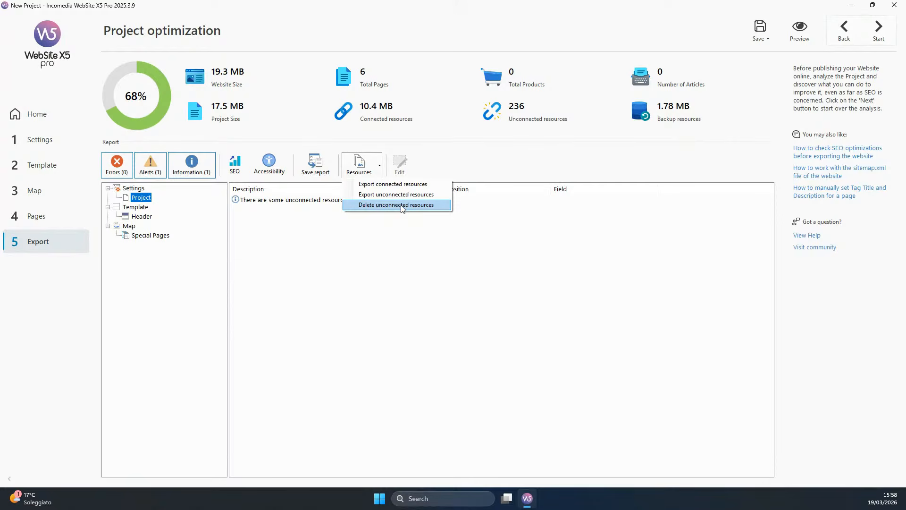
click(557, 253)
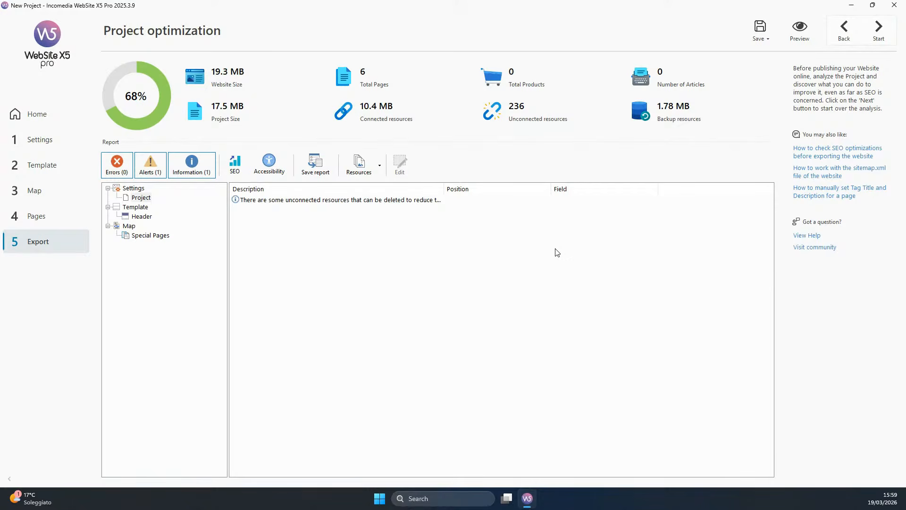
click(381, 167)
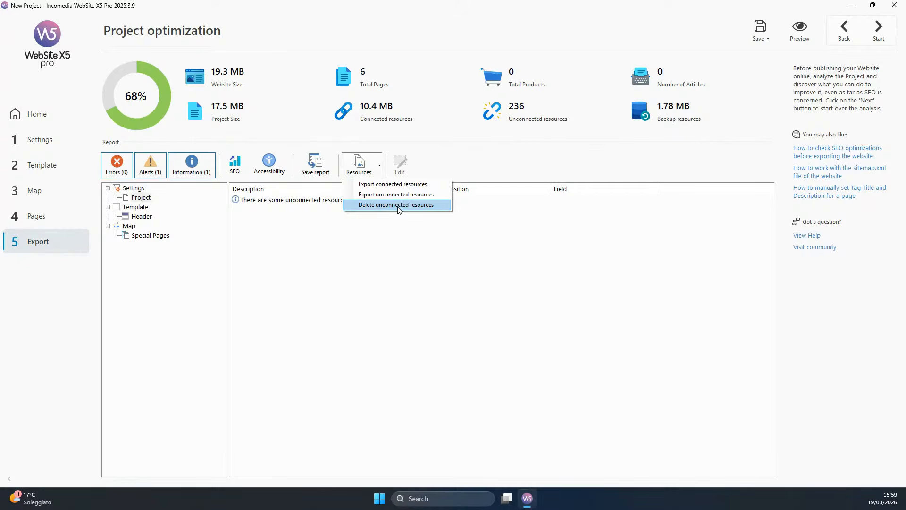
click(501, 166)
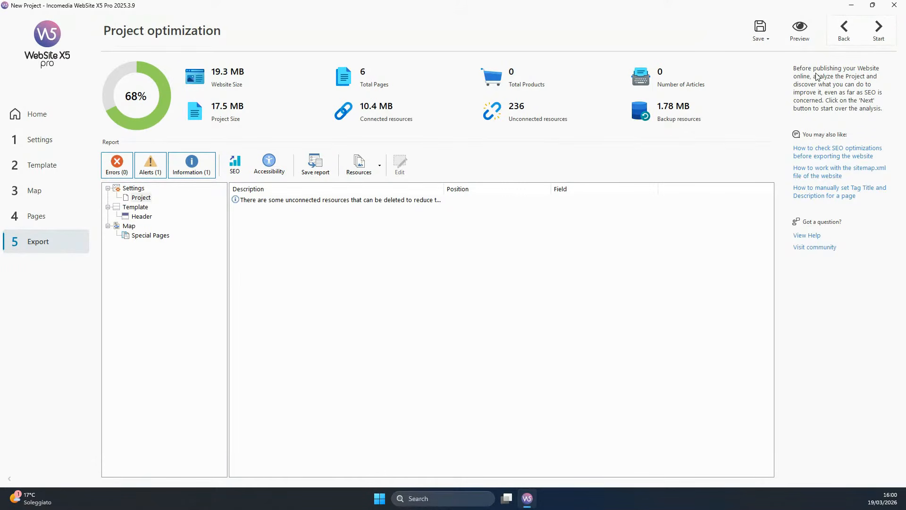
click(845, 42)
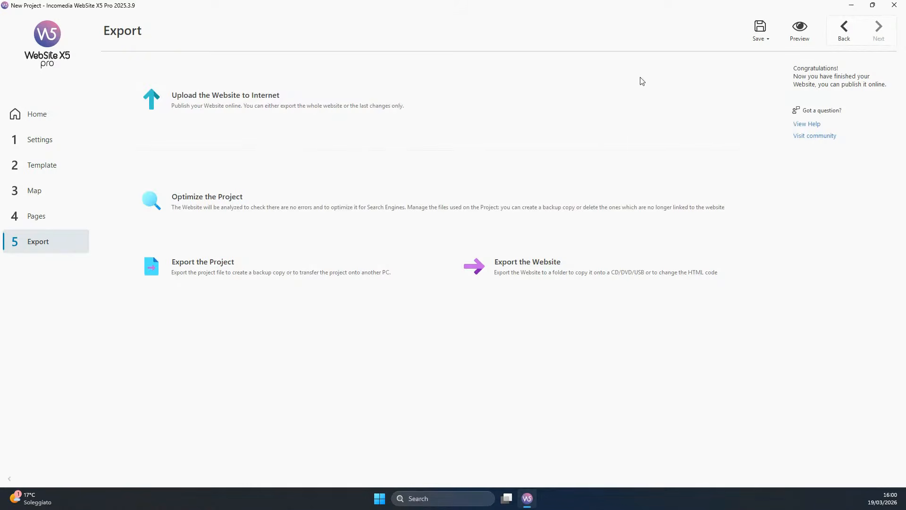
Examine the upload mode and web space settings for publishing the website to the Internet
click(387, 96)
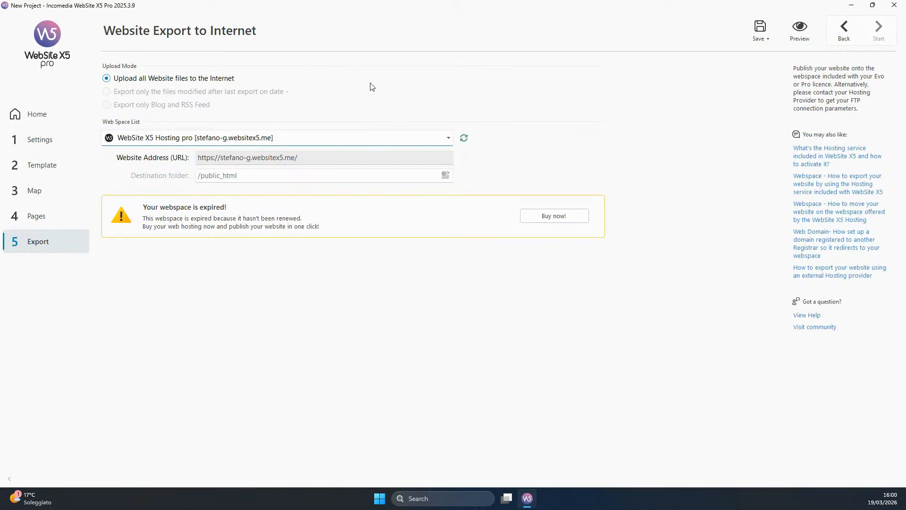
click(844, 37)
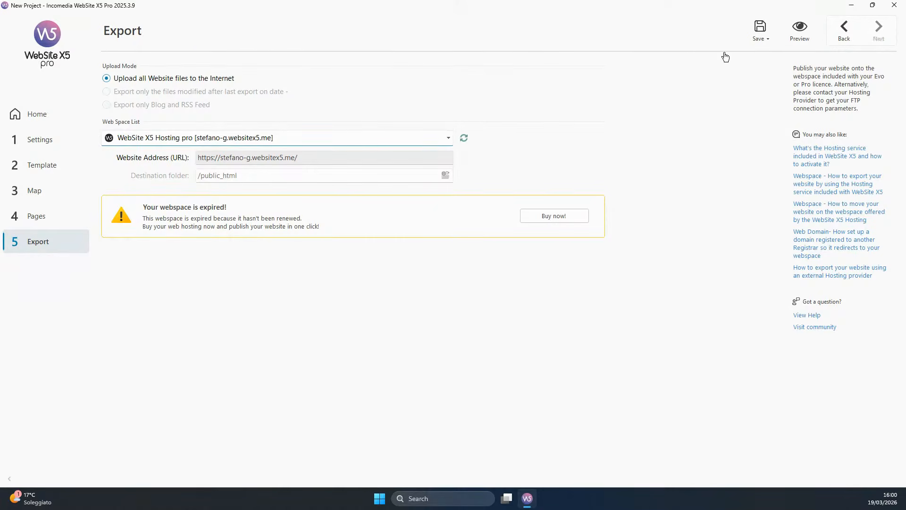
click(292, 104)
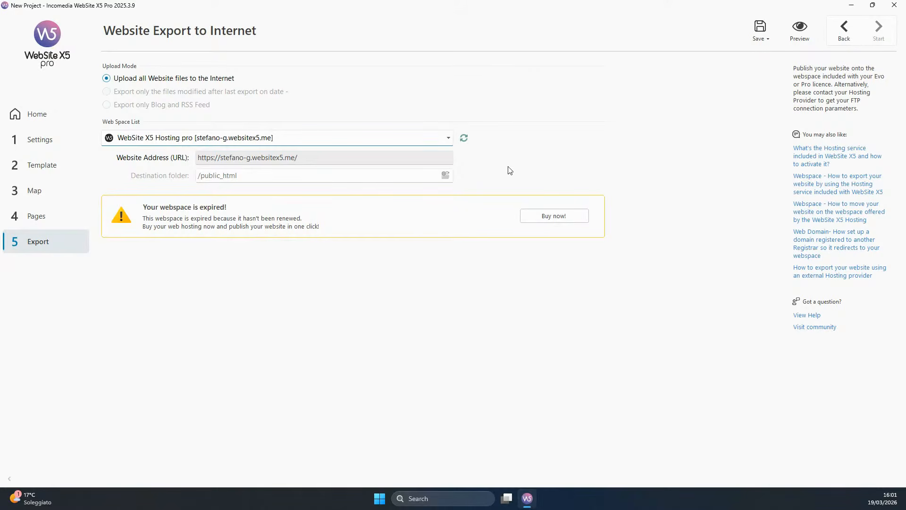
click(845, 29)
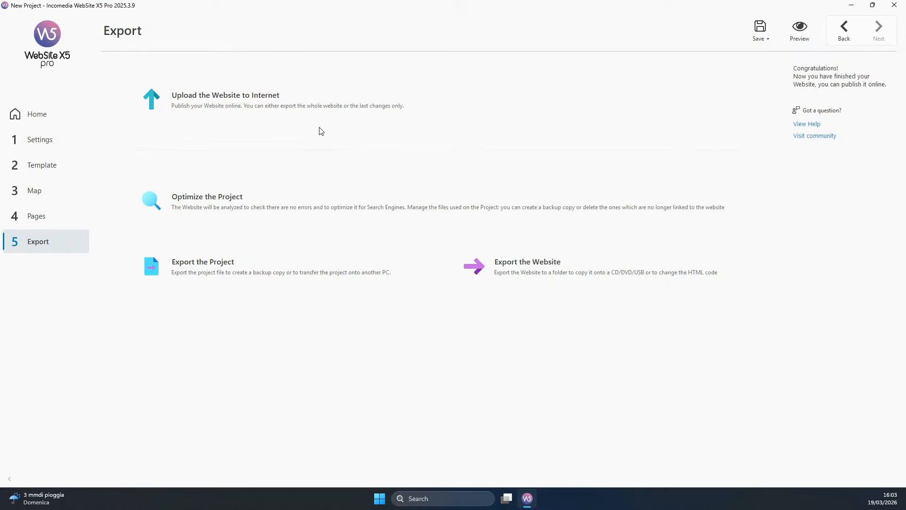
Review the project export's destination path and its options for preview files, backup copies and resource optimization
click(70, 144)
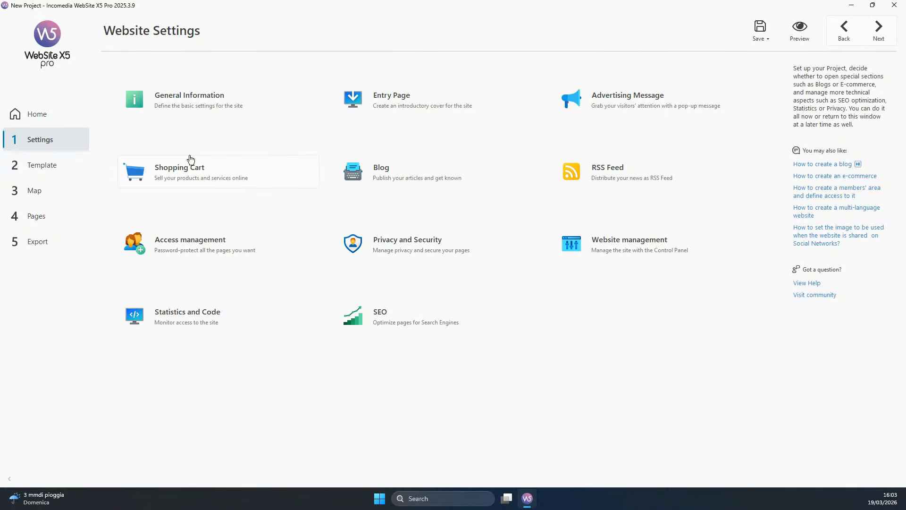
click(38, 246)
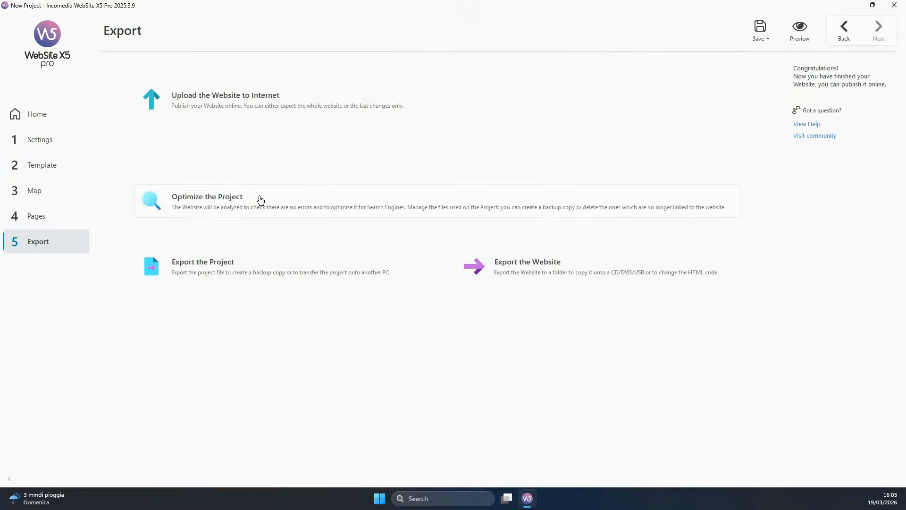
click(257, 276)
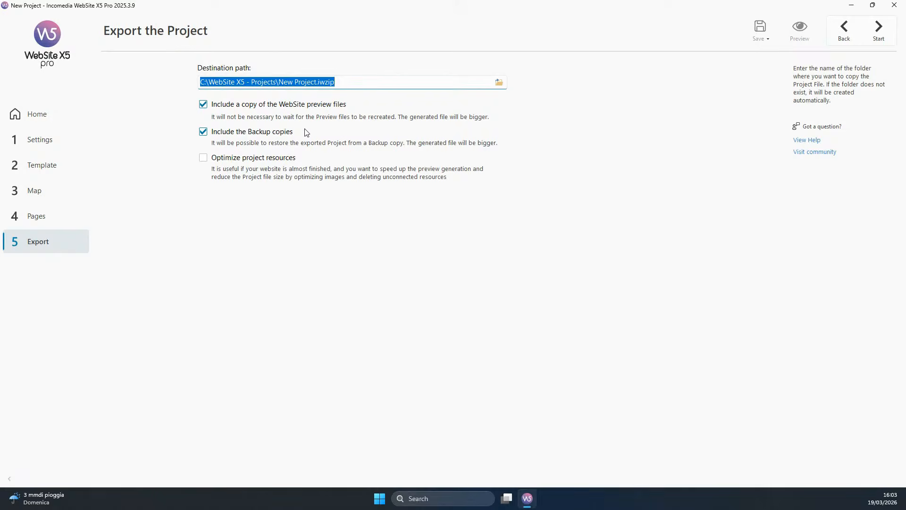
click(845, 33)
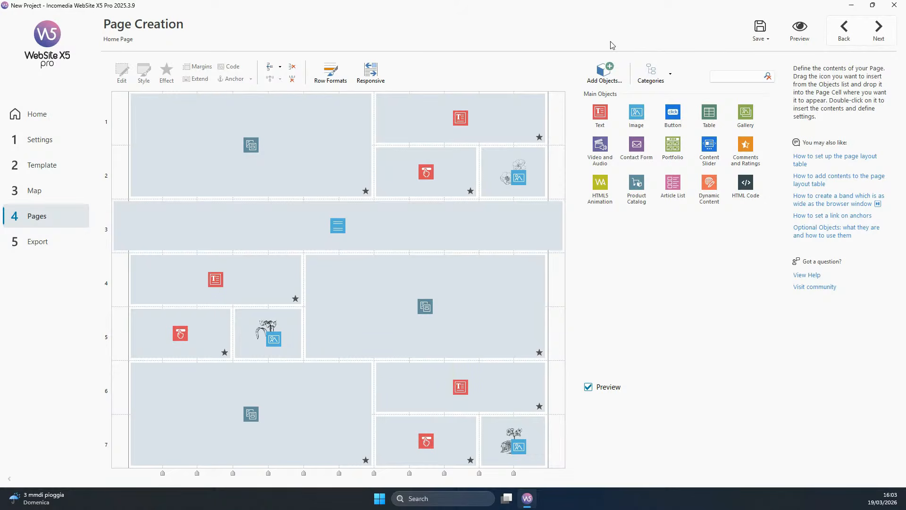
Enable automatic backup copies on every upload and when saving the project the first time
click(770, 42)
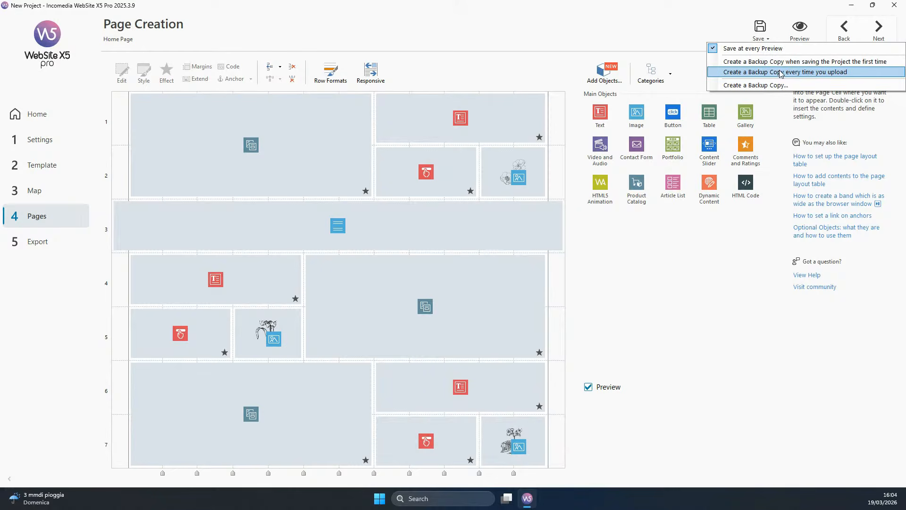
click(749, 72)
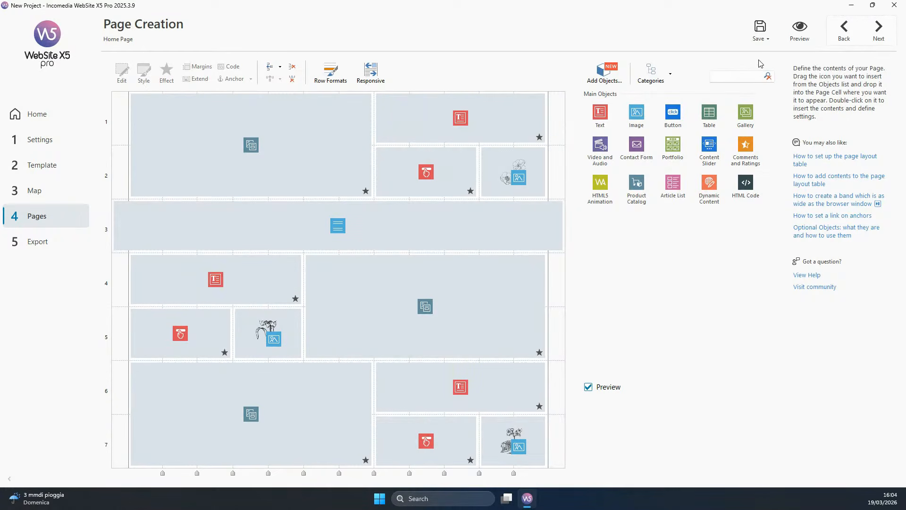
click(768, 41)
click(755, 61)
Disable the automatic backup copies made at the first save and on every upload
click(767, 40)
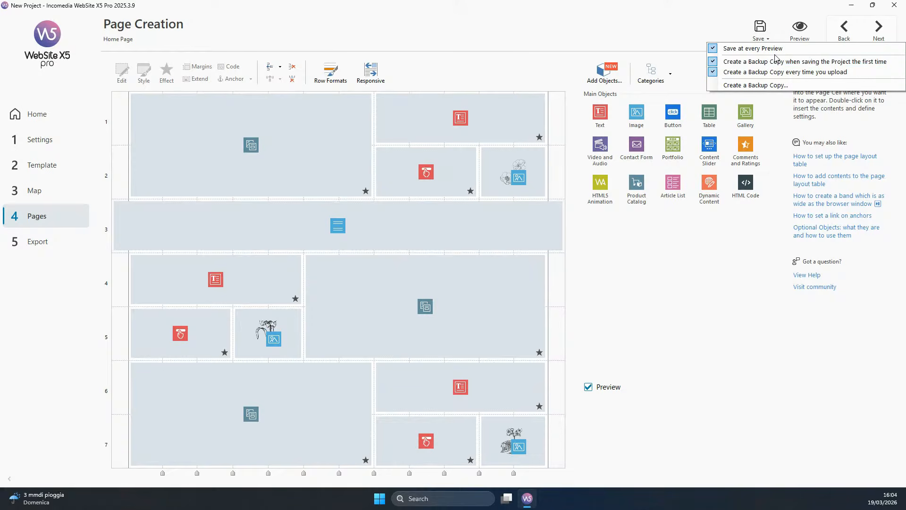
click(750, 60)
click(770, 42)
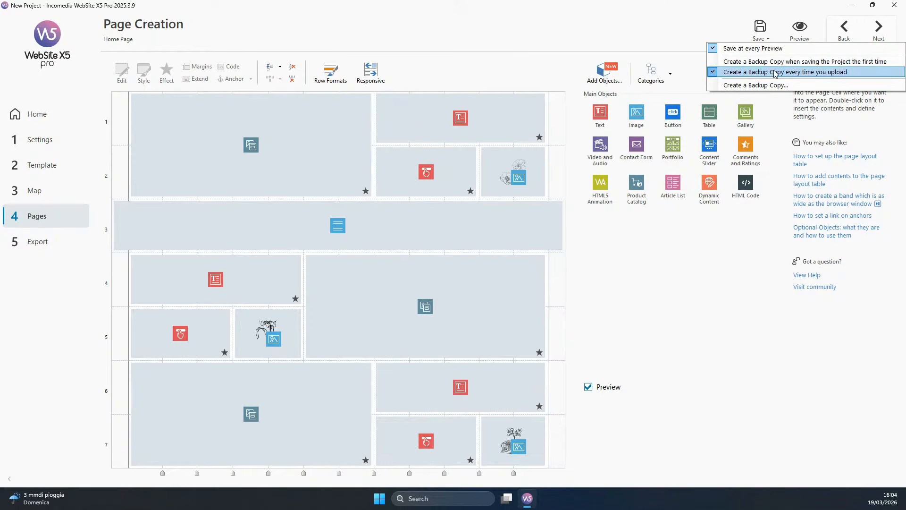
click(776, 72)
click(767, 40)
click(685, 36)
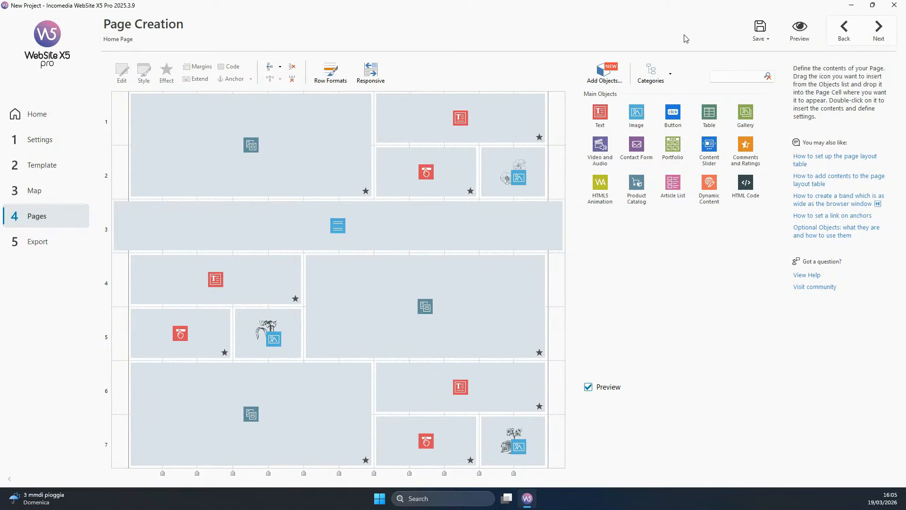
Leave the project without saving the changes and open Backup Management for New Project
click(54, 111)
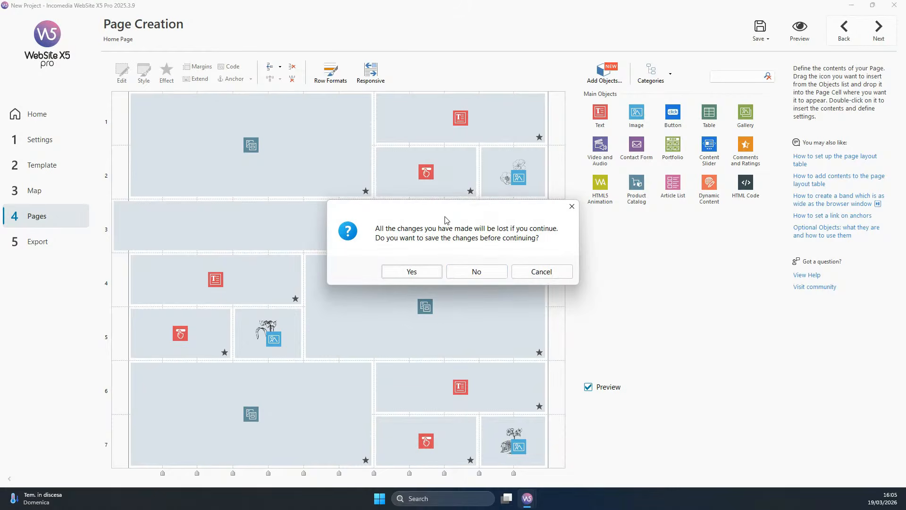
click(469, 273)
click(48, 171)
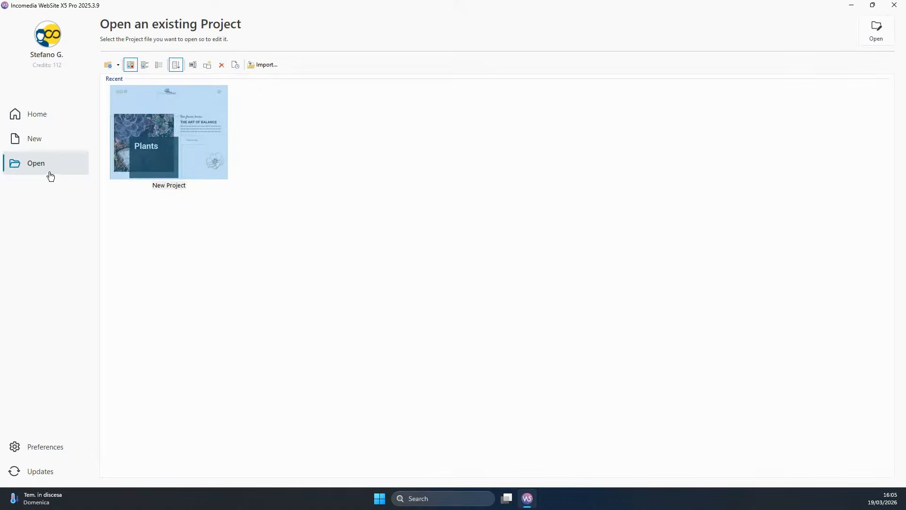
click(220, 114)
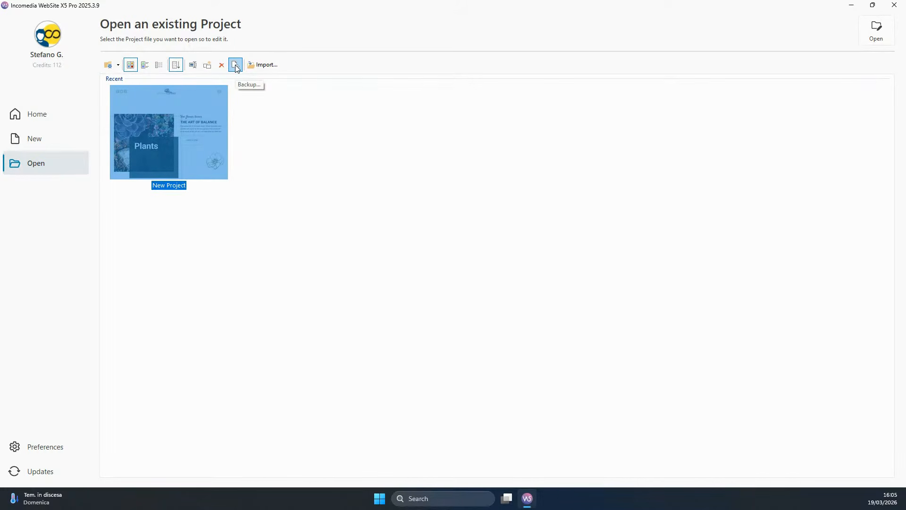
click(235, 65)
Examine the settings for automatic backup removal and the minimum number of copies to keep, and close Backup Management
drag(431, 115, 457, 108)
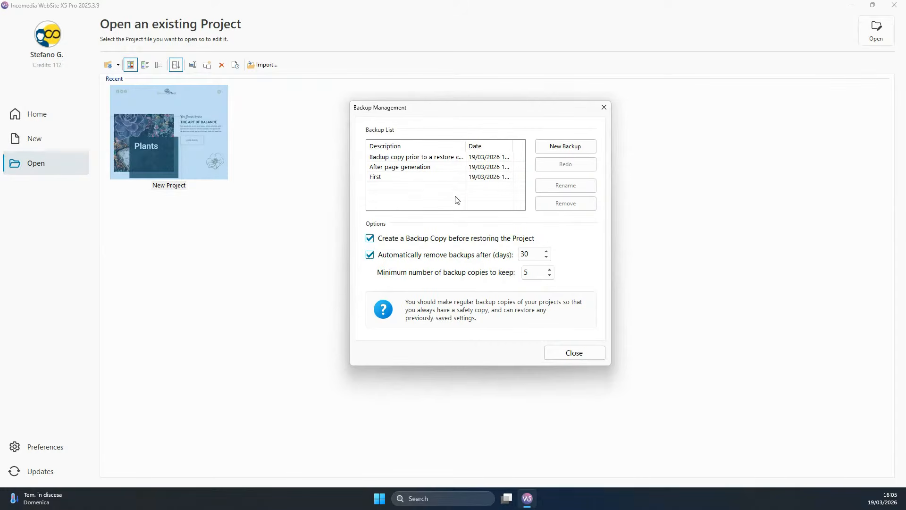
double_click(532, 253)
click(538, 255)
double_click(534, 255)
click(535, 253)
double_click(534, 254)
click(525, 255)
double_click(526, 274)
click(536, 254)
click(577, 354)
Reopen New Project and bring up its export options
double_click(183, 146)
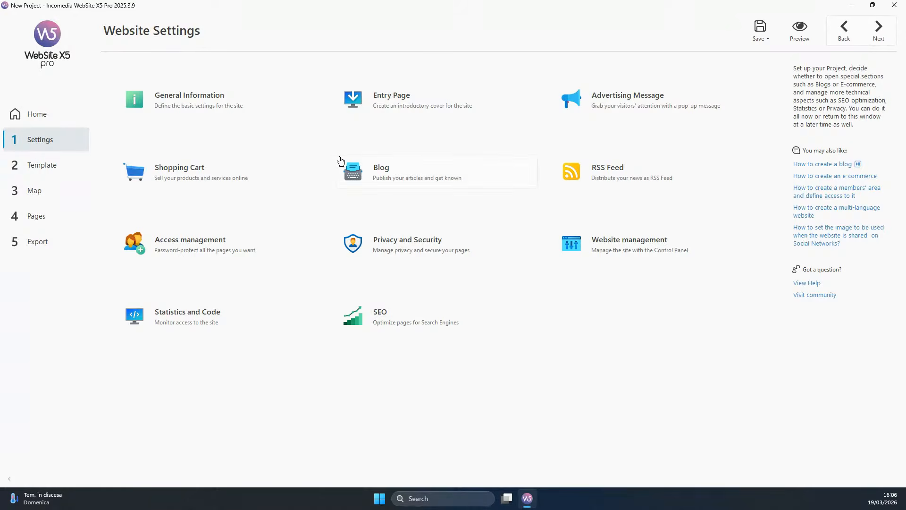
click(60, 248)
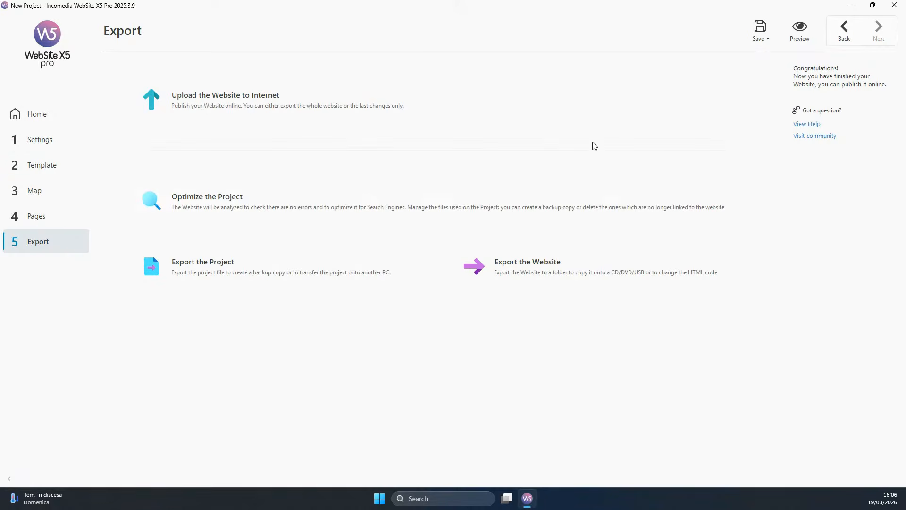